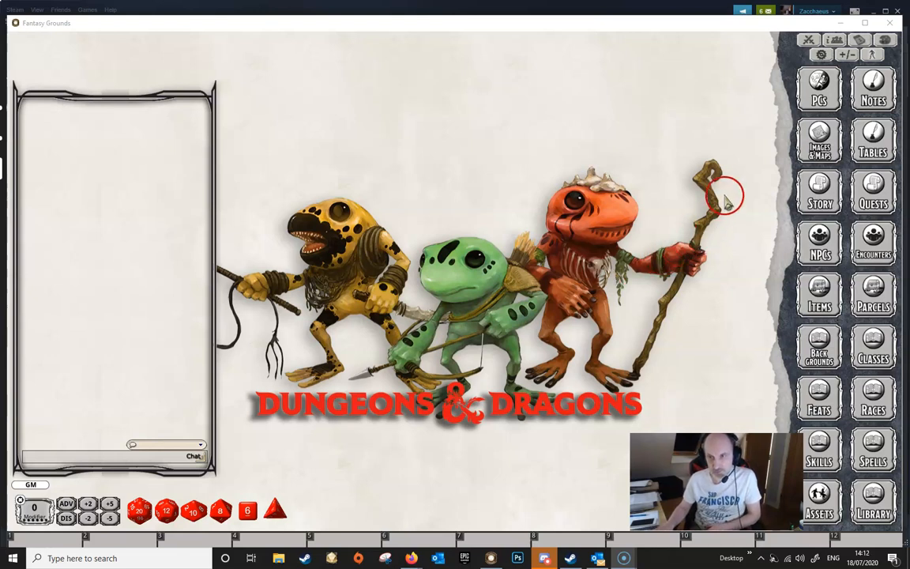
# - Open Balasar's character sheet from the player characters list and go to its abilities page
pyautogui.click(818, 89)
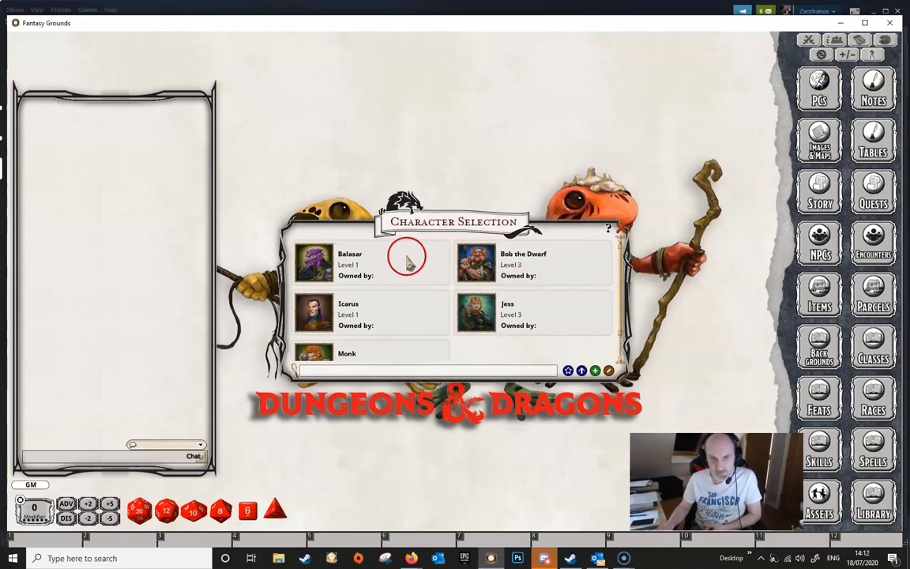
pyautogui.click(314, 261)
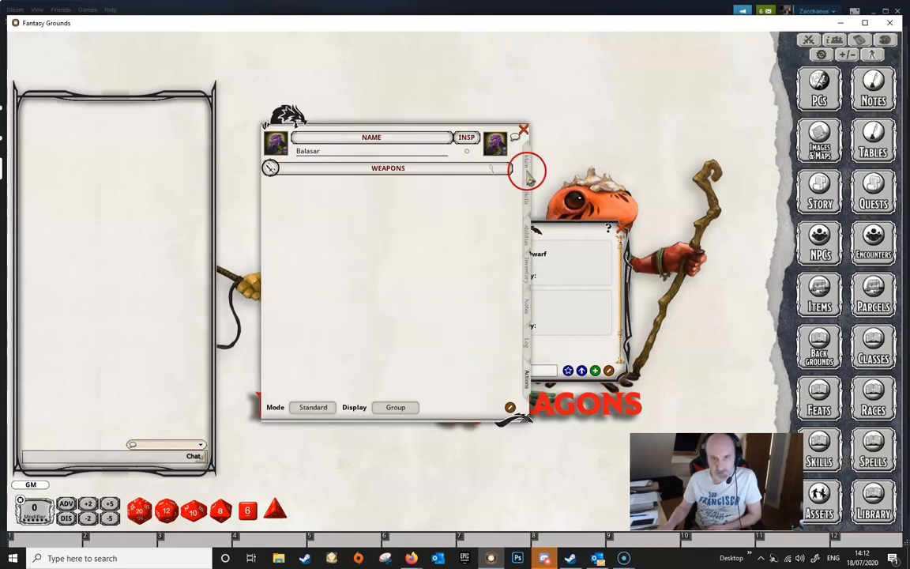
pyautogui.click(527, 161)
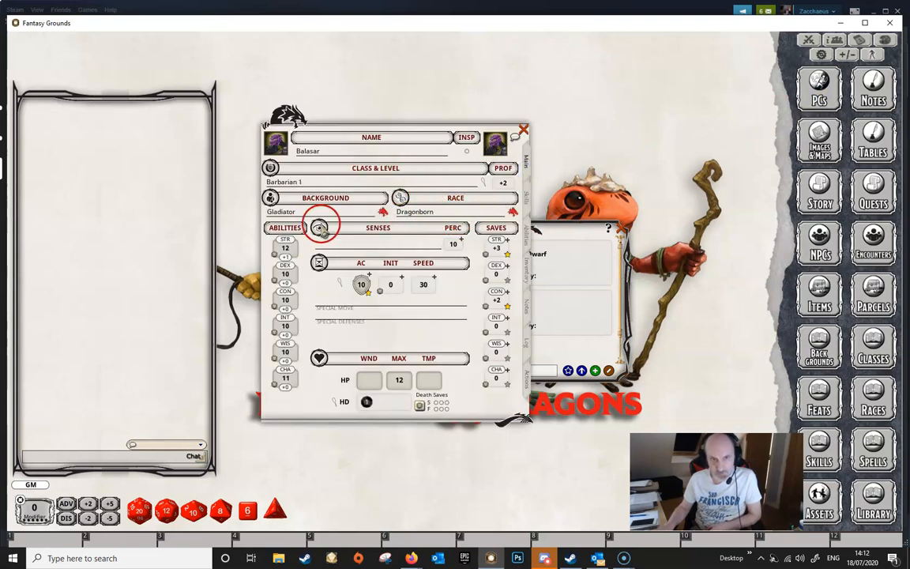
pyautogui.click(526, 235)
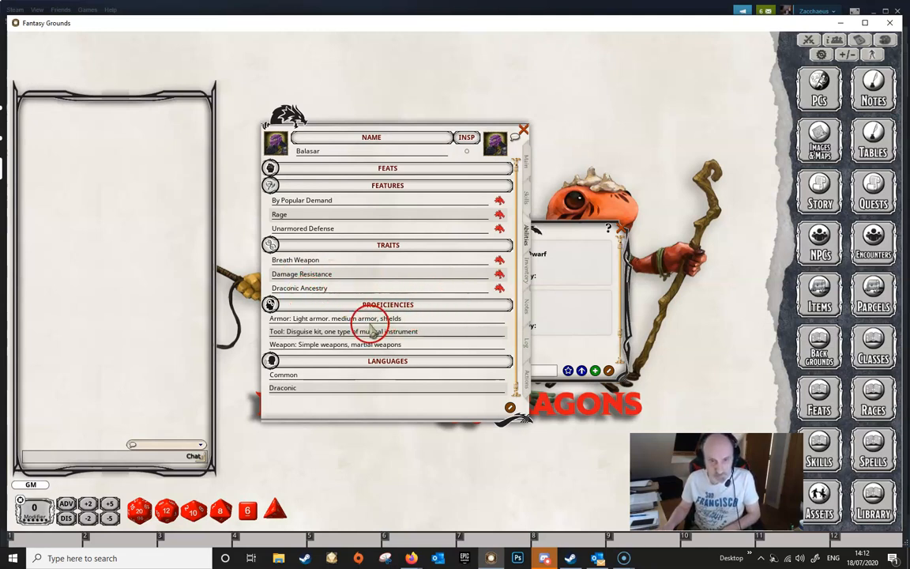
# - Open the Draconic Ancestry, Damage Resistance and Breath Weapon trait descriptions
pyautogui.click(499, 288)
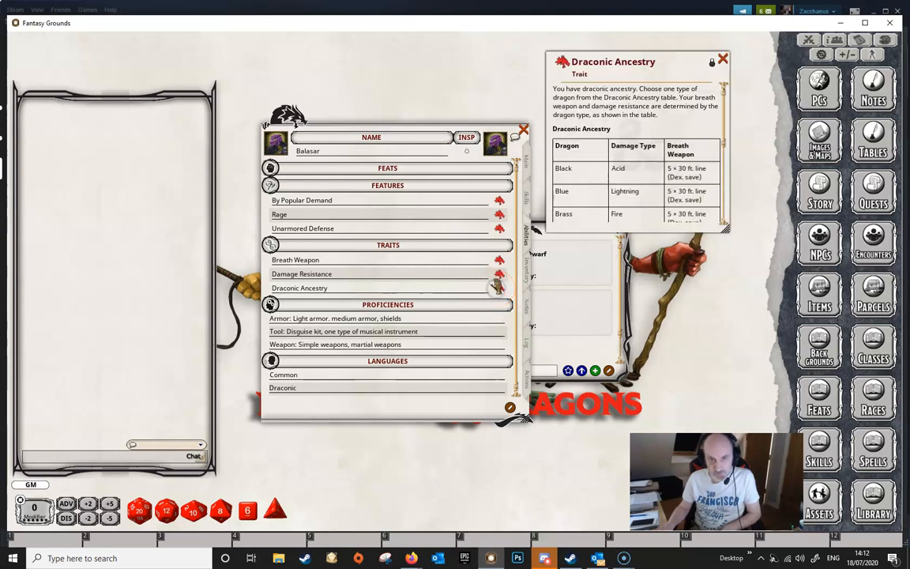
pyautogui.click(498, 273)
pyautogui.click(499, 261)
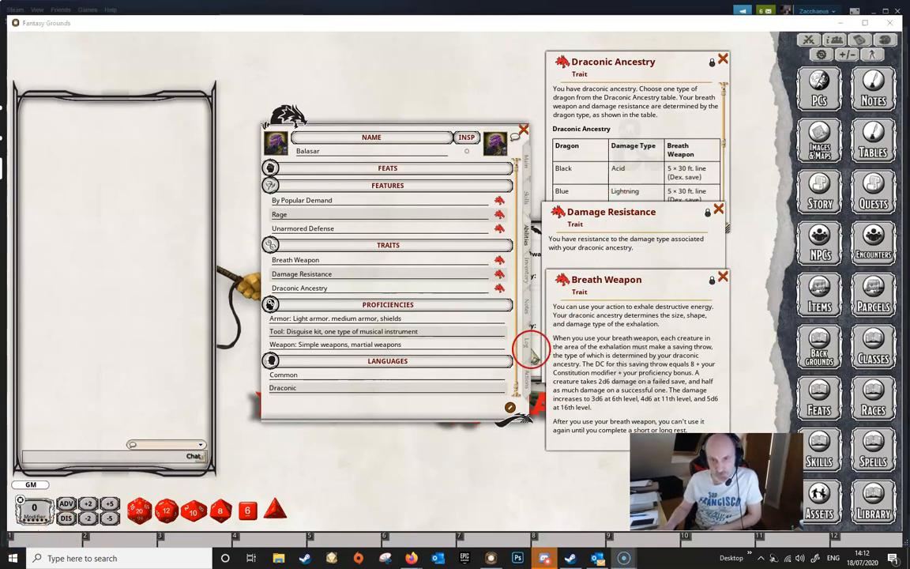
# - Add the Draconic Ancestry trait as a power on the character's Actions page
pyautogui.click(525, 377)
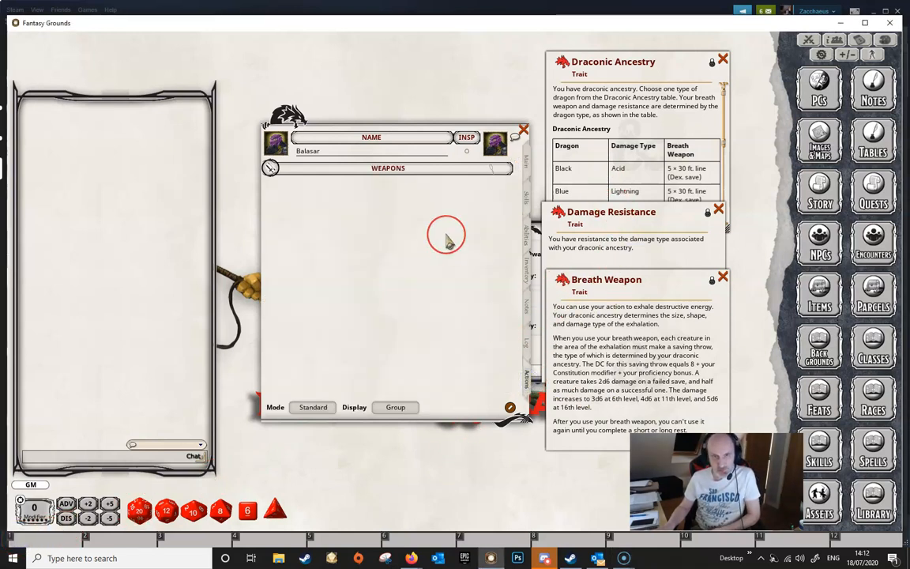
pyautogui.click(561, 67)
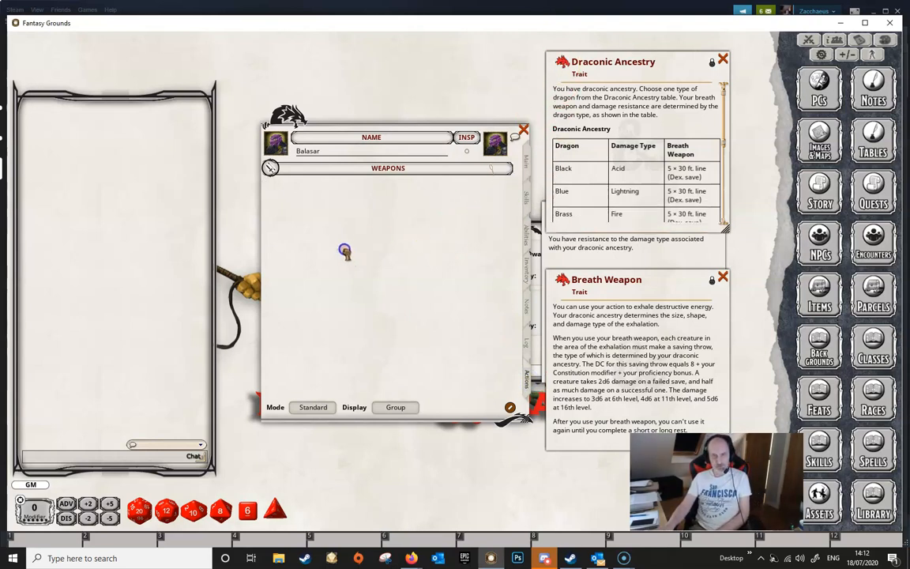
pyautogui.moveTo(328, 225); pyautogui.dragTo(356, 294)
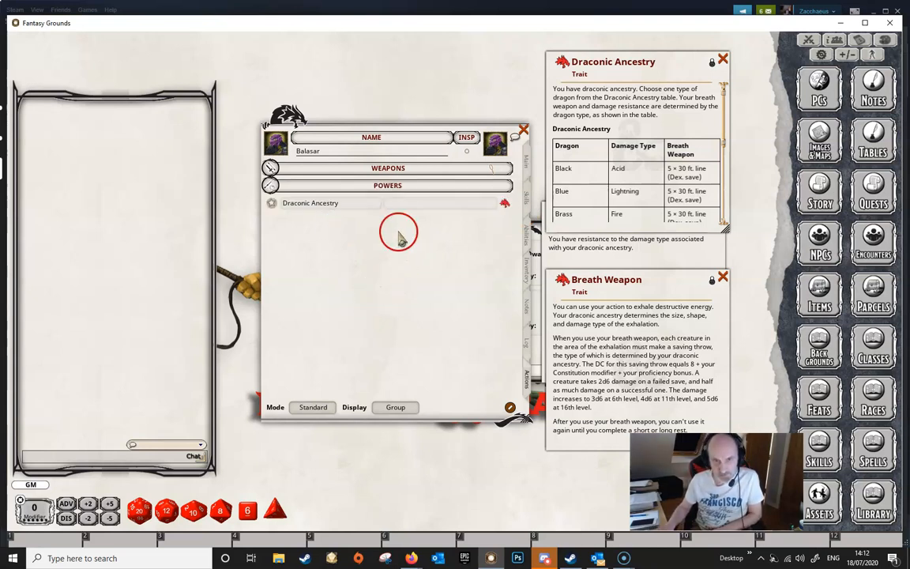
# - Set the Draconic Ancestry power's group to Racial Traits
pyautogui.click(429, 200)
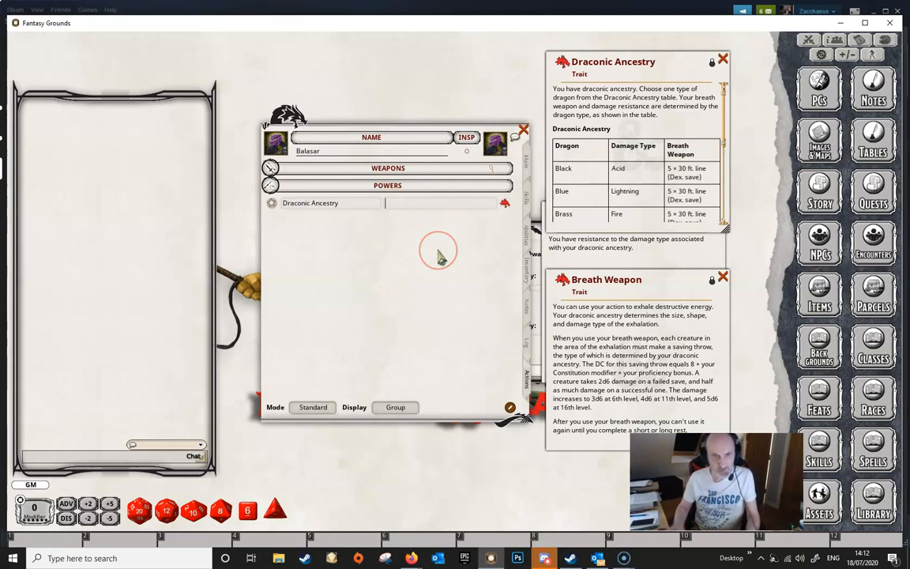
pyautogui.write('Dr')
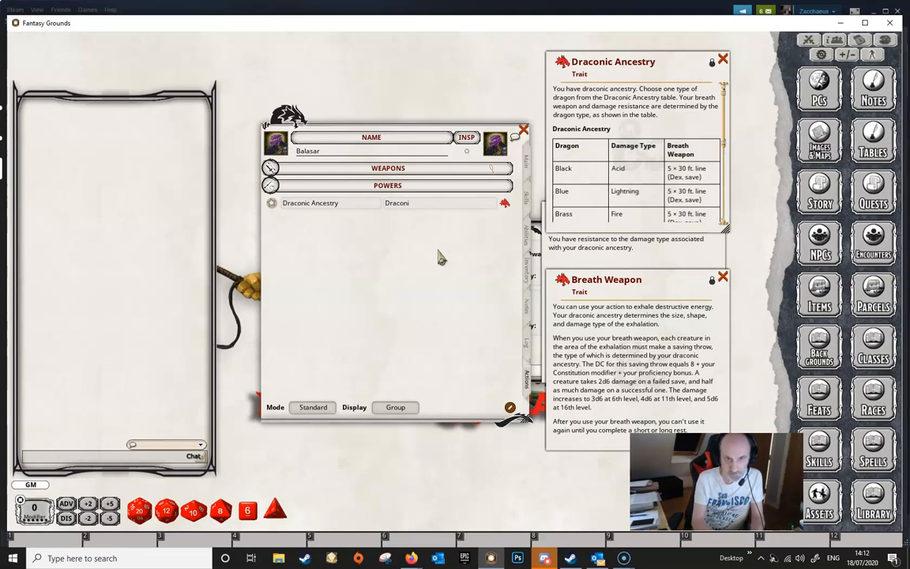
pyautogui.write('aconi')
pyautogui.press('BackSpace')
pyautogui.press('BackSpace')
pyautogui.press('BackSpace')
pyautogui.press('BackSpace')
pyautogui.press('BackSpace')
pyautogui.press('BackSpace')
pyautogui.press('BackSpace')
pyautogui.write('R')
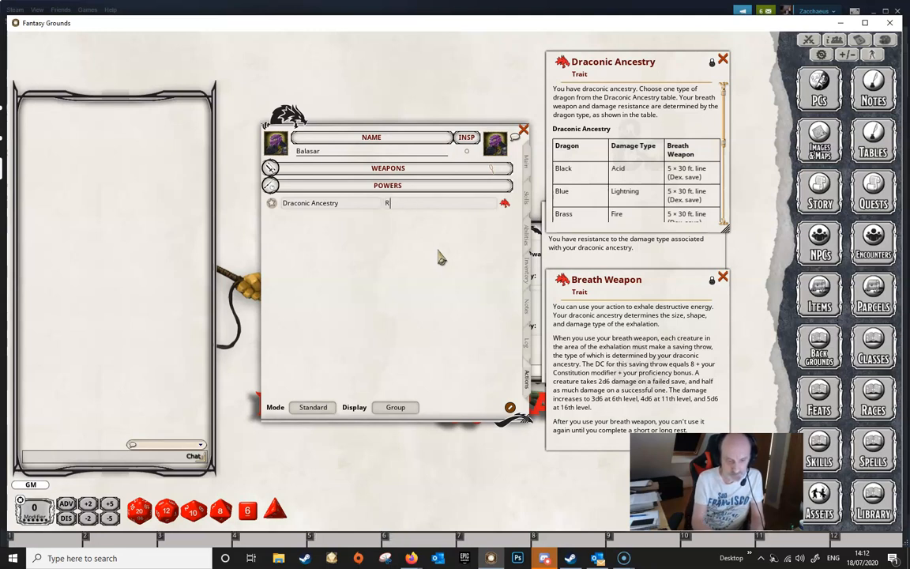
pyautogui.write('acial Traits')
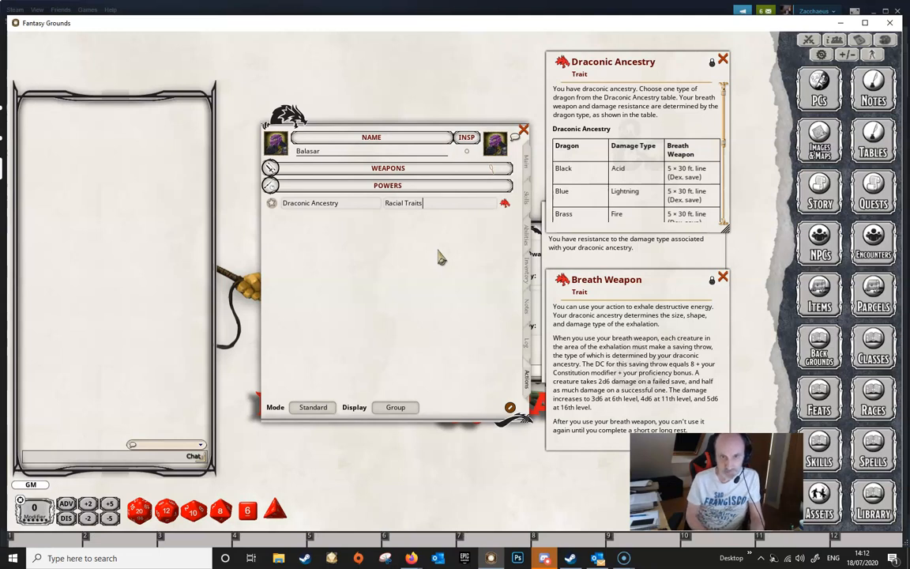
pyautogui.press('Tab')
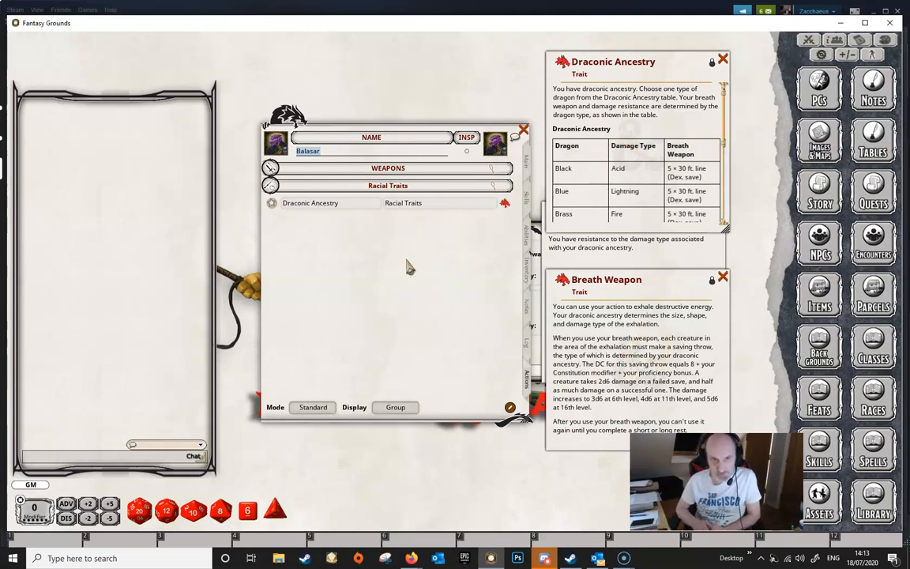
# - Review the Draconic Ancestry table of dragon types, then close the trait window
pyautogui.scroll(-3, 604, 174)
pyautogui.scroll(3, 605, 179)
pyautogui.scroll(-5, 605, 180)
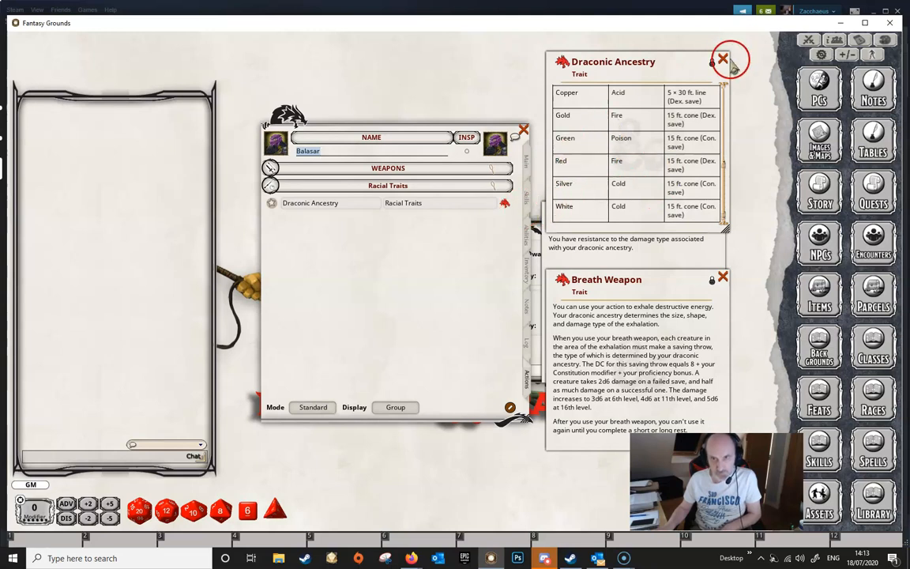
pyautogui.click(723, 58)
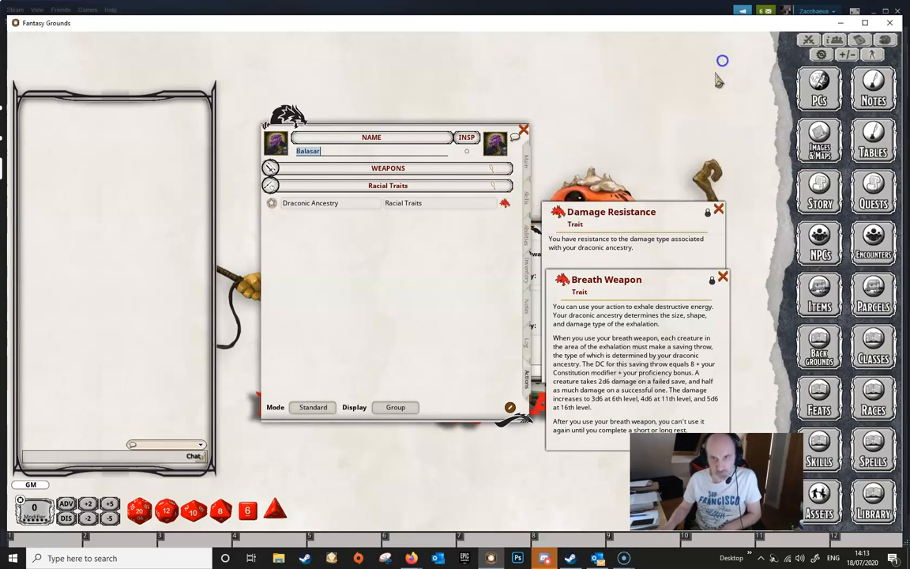
# - Rename the power to Draconic Ancestry (Black) and close its detail window
pyautogui.click(502, 207)
pyautogui.moveTo(493, 204); pyautogui.dragTo(668, 75)
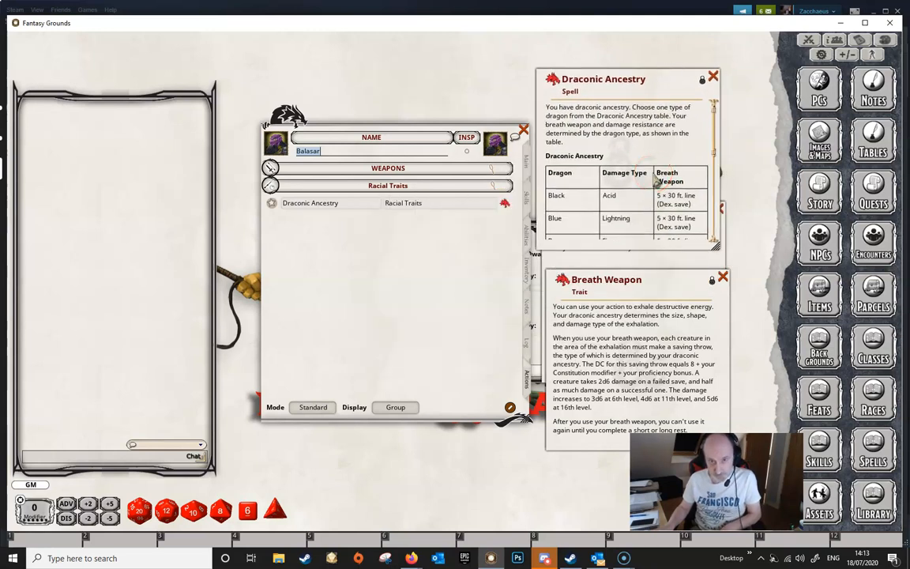
pyautogui.click(340, 204)
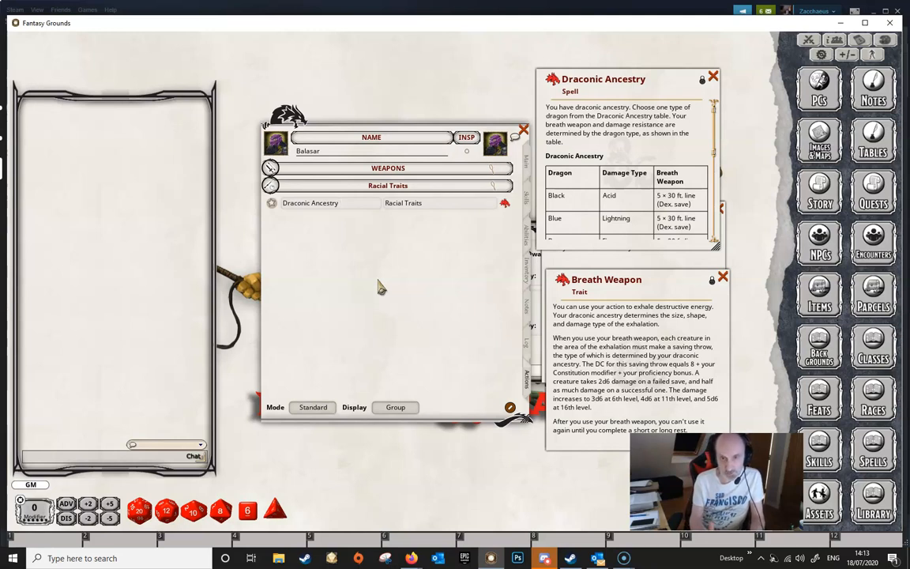
pyautogui.press('shift')
pyautogui.write('Black)')
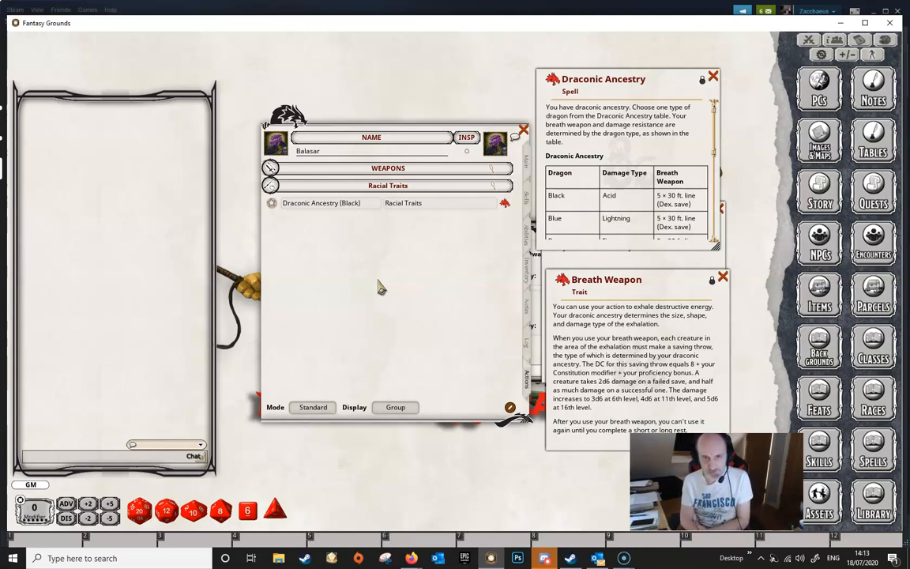
pyautogui.press('Tab')
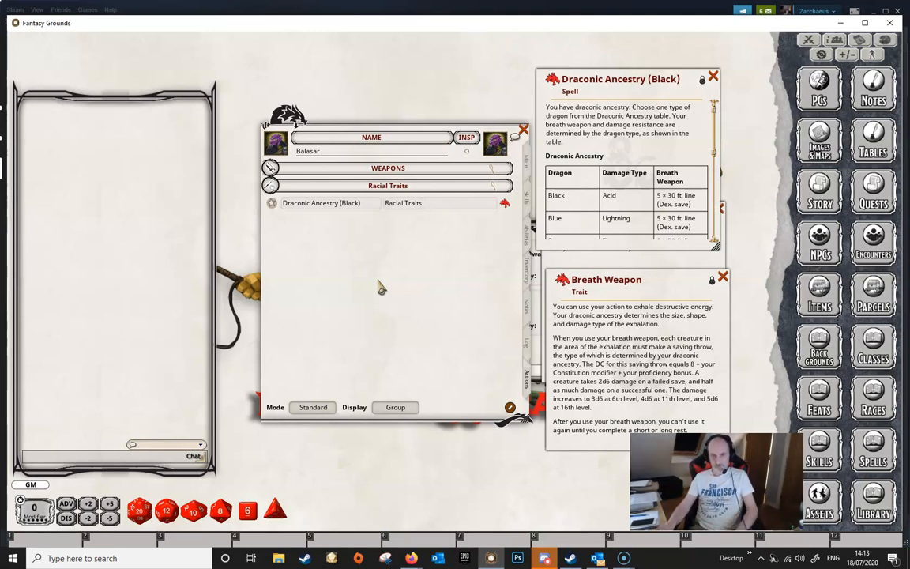
pyautogui.click(713, 78)
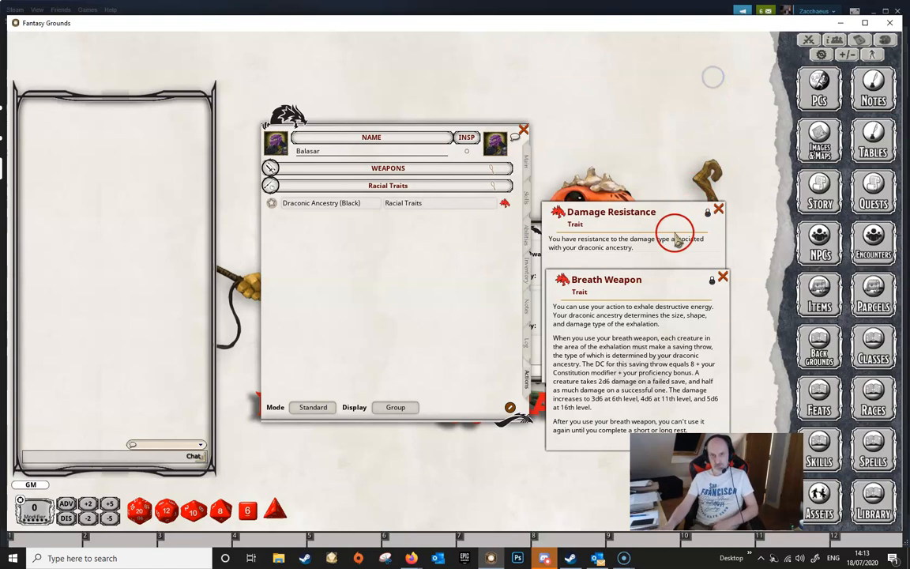
# - Add the Damage Resistance trait to the Actions page and set its group to Racial Traits
pyautogui.moveTo(559, 213); pyautogui.dragTo(382, 263)
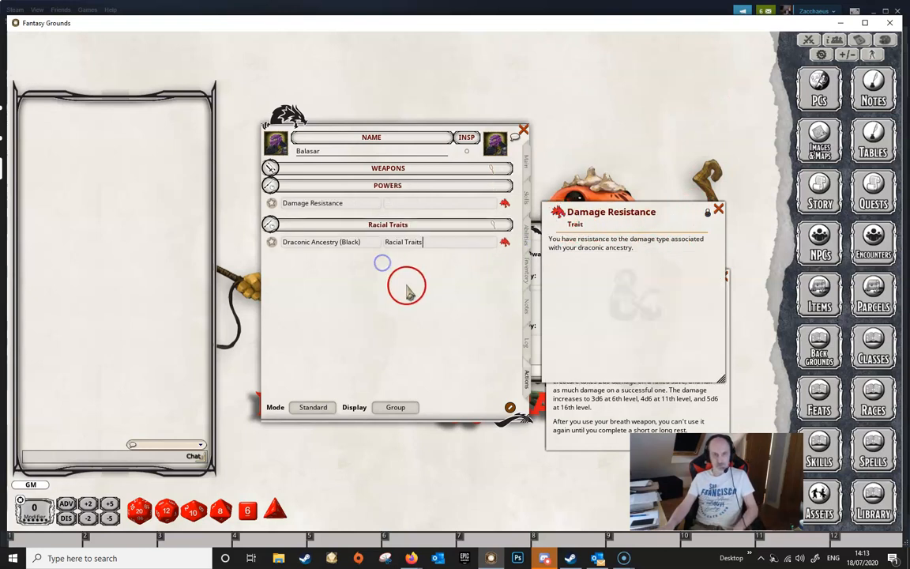
pyautogui.click(426, 204)
pyautogui.write('R')
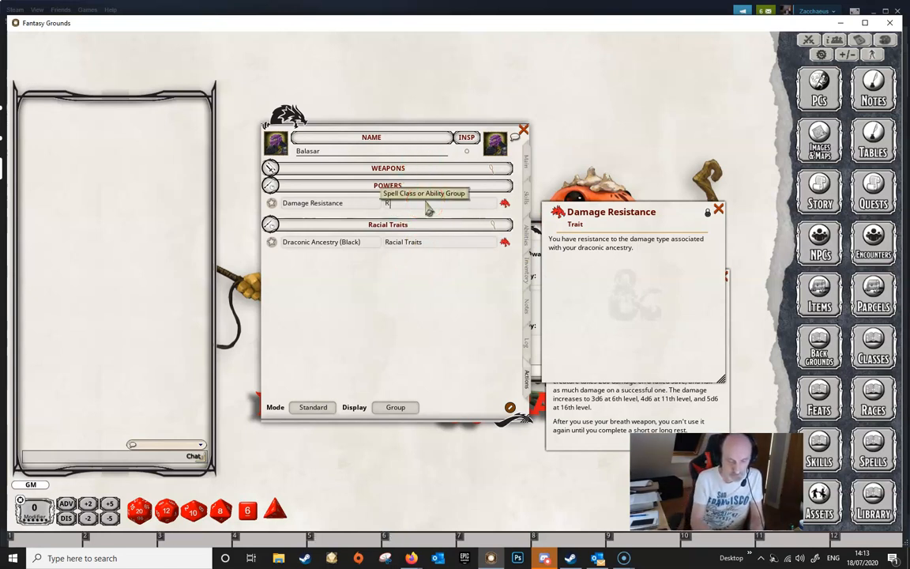
pyautogui.write('acial T')
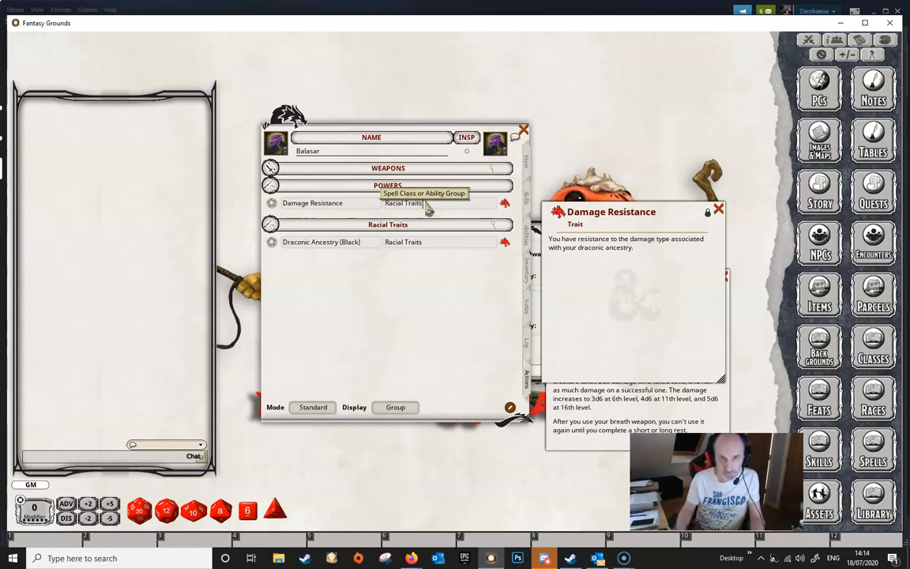
pyautogui.write('raits')
pyautogui.press('Return')
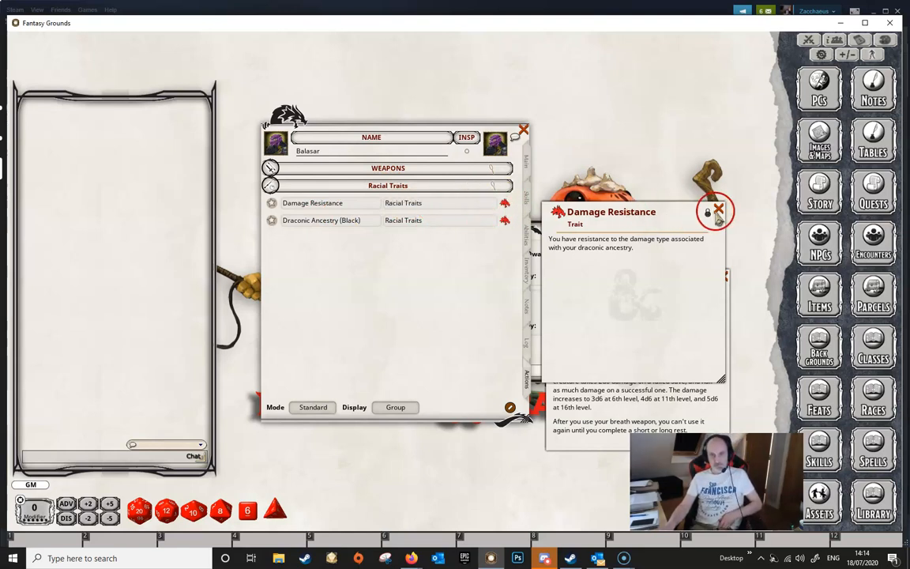
# - Close the Damage Resistance trait window and open the Damage Resistance and Draconic Ancestry power details
pyautogui.click(717, 212)
pyautogui.click(504, 203)
pyautogui.moveTo(473, 207); pyautogui.dragTo(675, 92)
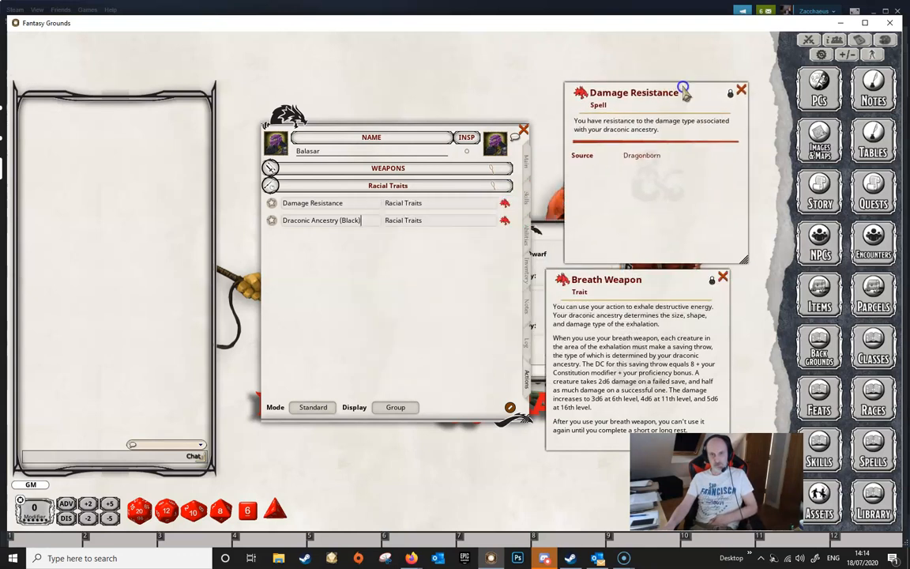
pyautogui.click(741, 91)
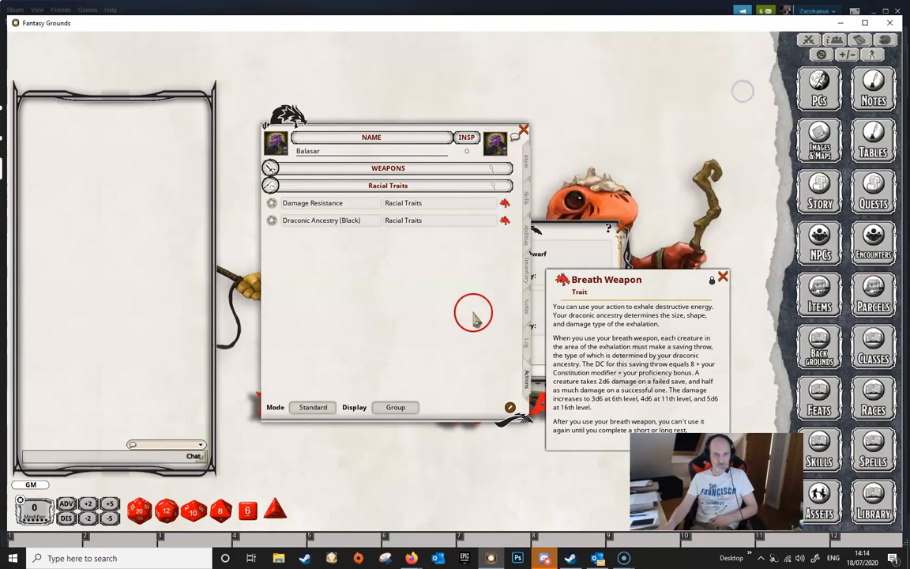
pyautogui.click(503, 207)
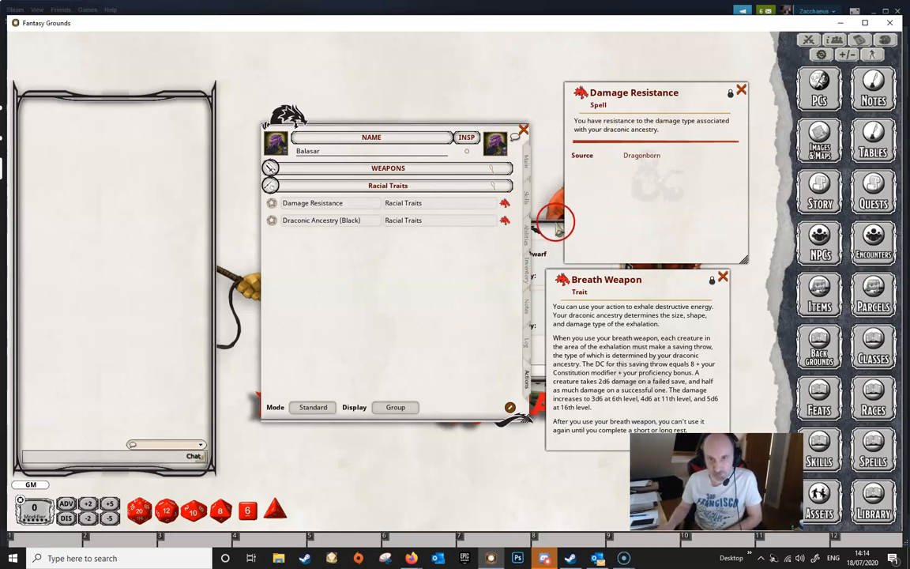
pyautogui.click(504, 220)
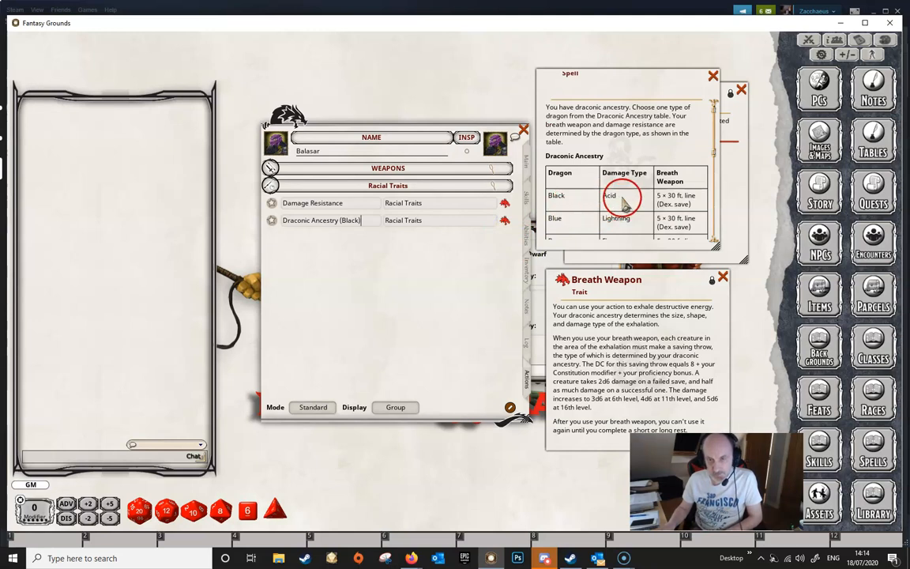
pyautogui.moveTo(637, 78); pyautogui.dragTo(733, 63)
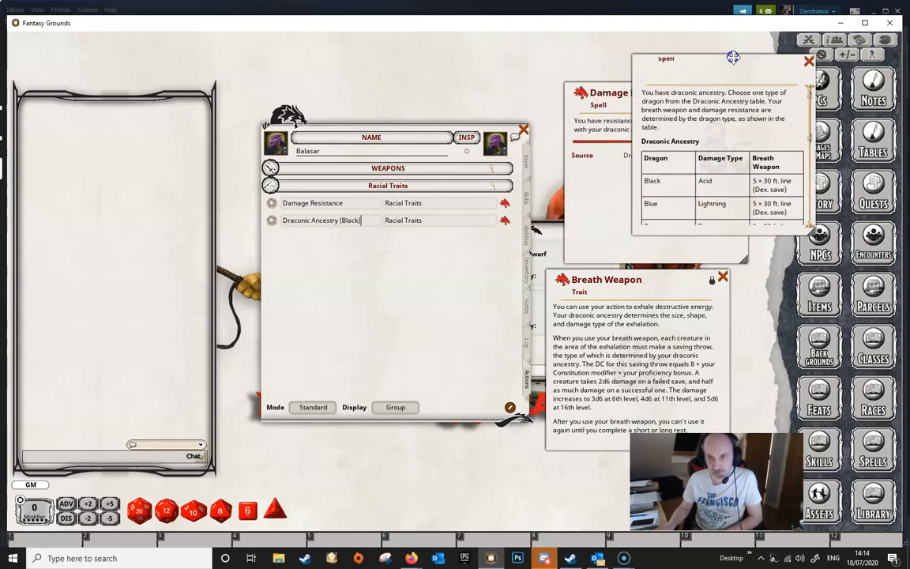
# - Add an effect action to the Damage Resistance power
pyautogui.rightClick(443, 204)
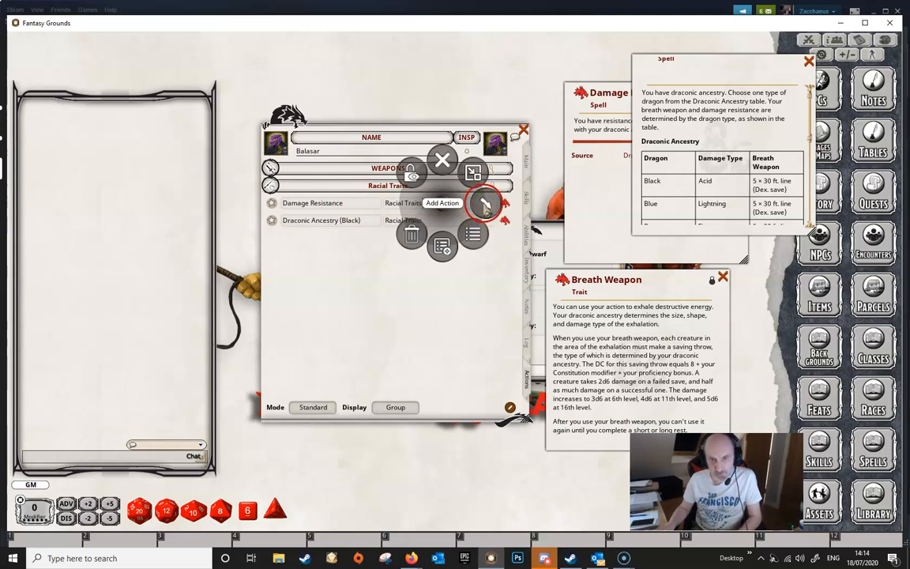
pyautogui.click(485, 204)
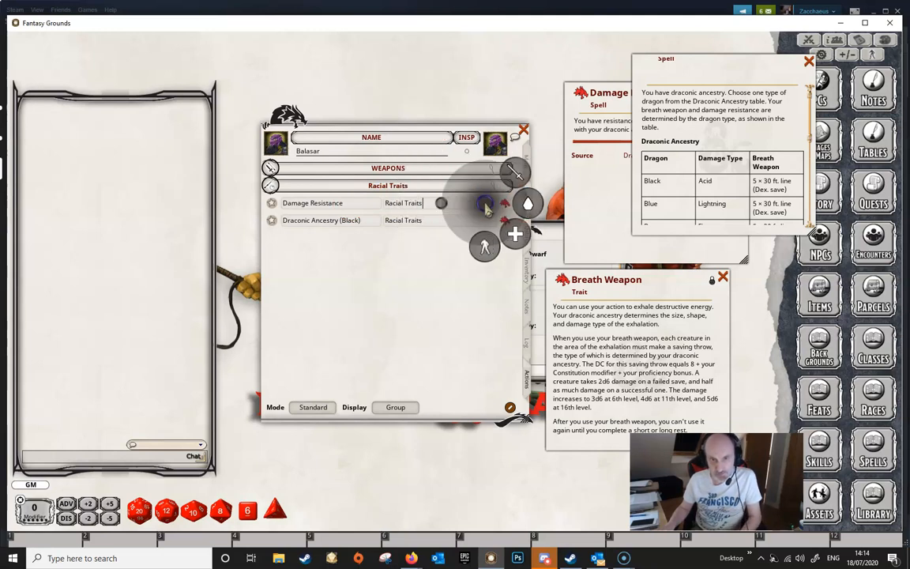
pyautogui.click(485, 246)
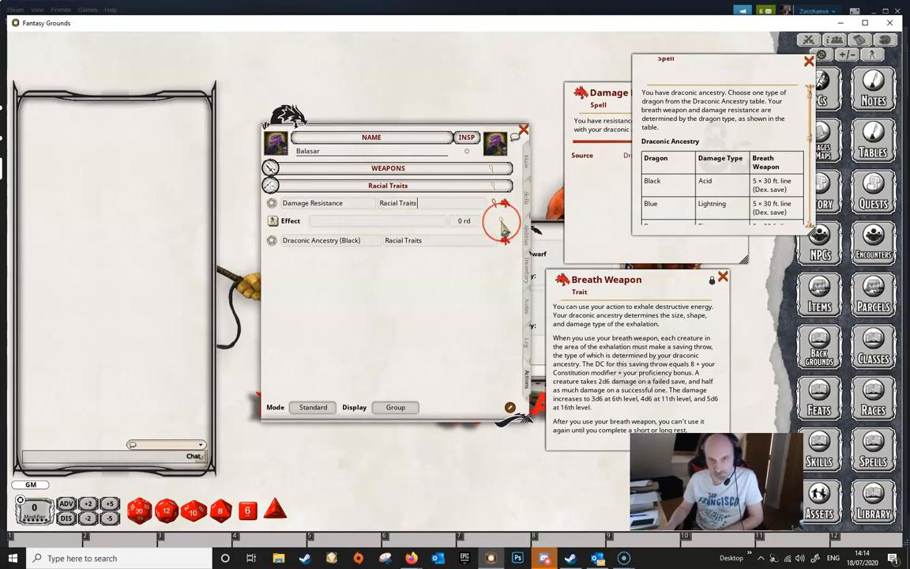
# - Edit the new effect so its description reads RESIST: acid
pyautogui.click(500, 225)
pyautogui.click(379, 254)
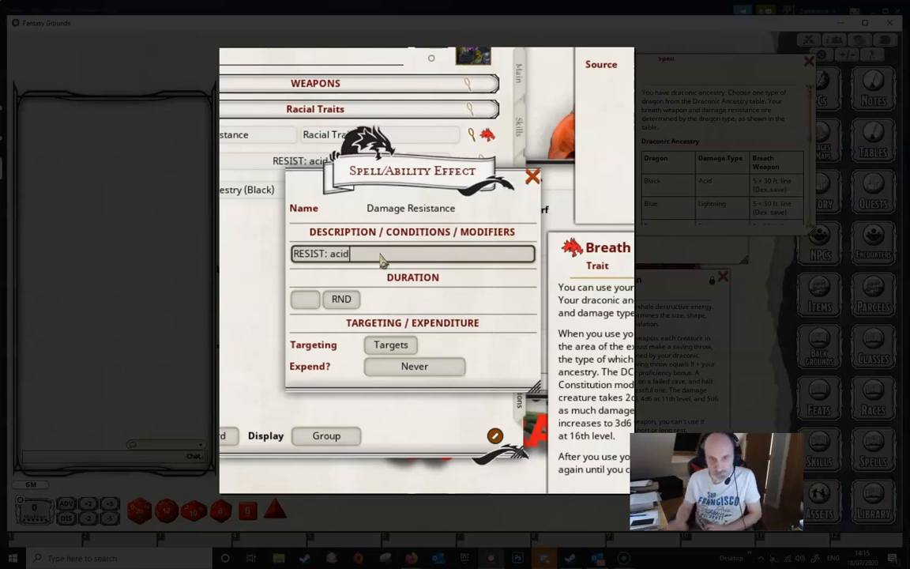
pyautogui.click(391, 269)
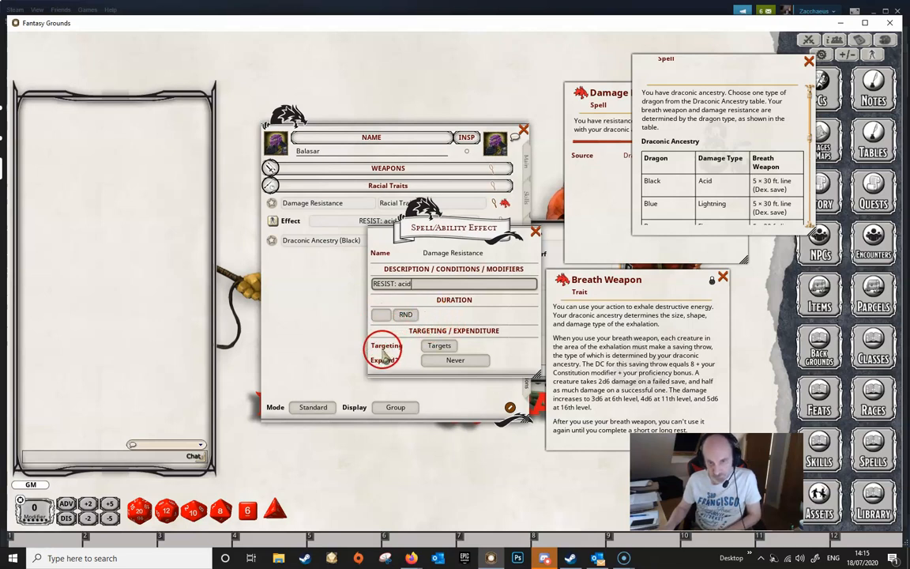
# - Set the resistance effect's targeting to Self and close the effect window
pyautogui.click(441, 350)
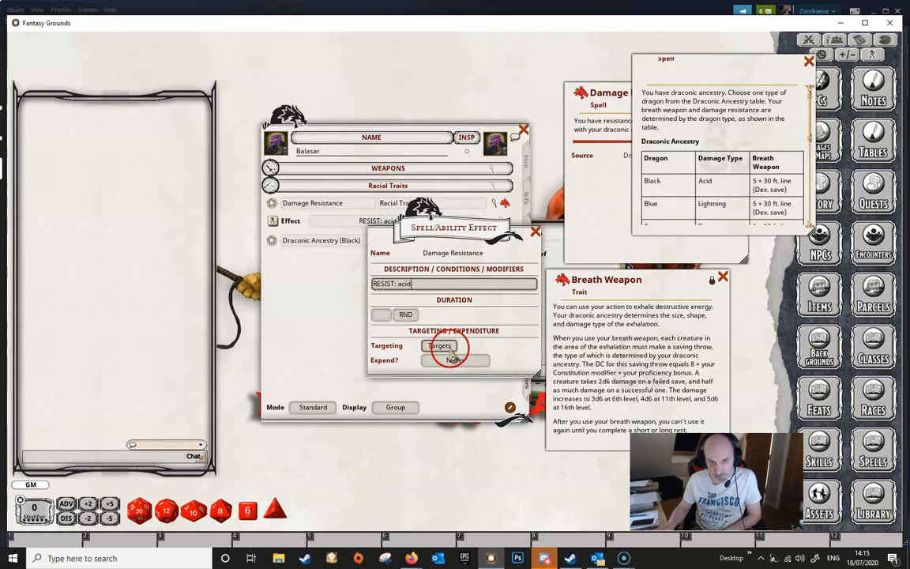
pyautogui.click(447, 348)
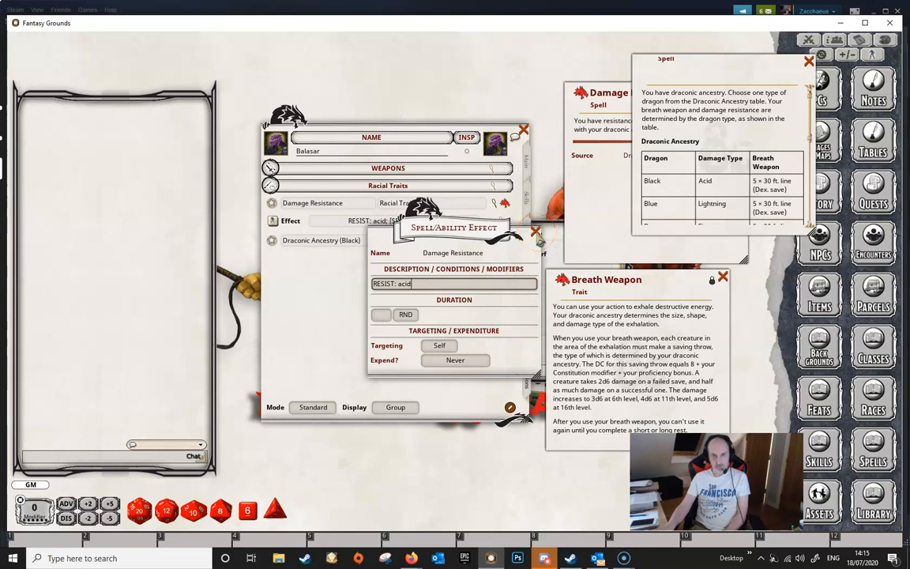
pyautogui.click(536, 232)
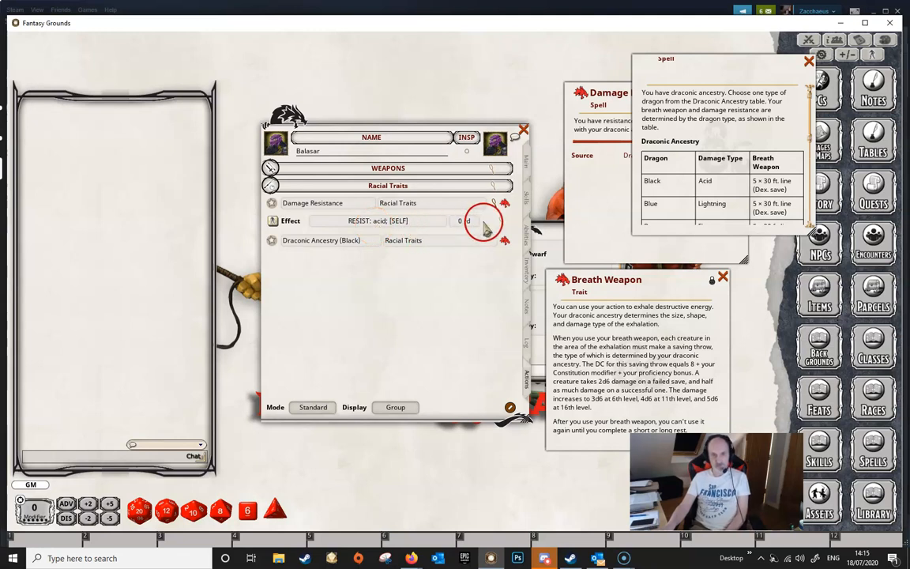
# - Open the Combat Tracker, add Balasar to it, and apply the RESIST: acid effect to him
pyautogui.moveTo(702, 60); pyautogui.dragTo(653, 75)
pyautogui.click(808, 40)
pyautogui.moveTo(307, 143); pyautogui.dragTo(636, 75)
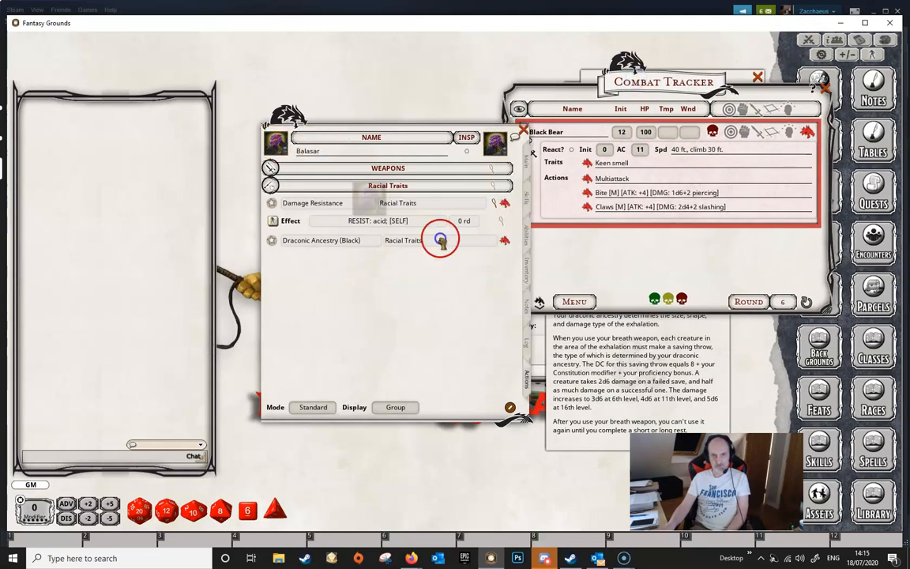
pyautogui.moveTo(595, 265); pyautogui.dragTo(596, 261)
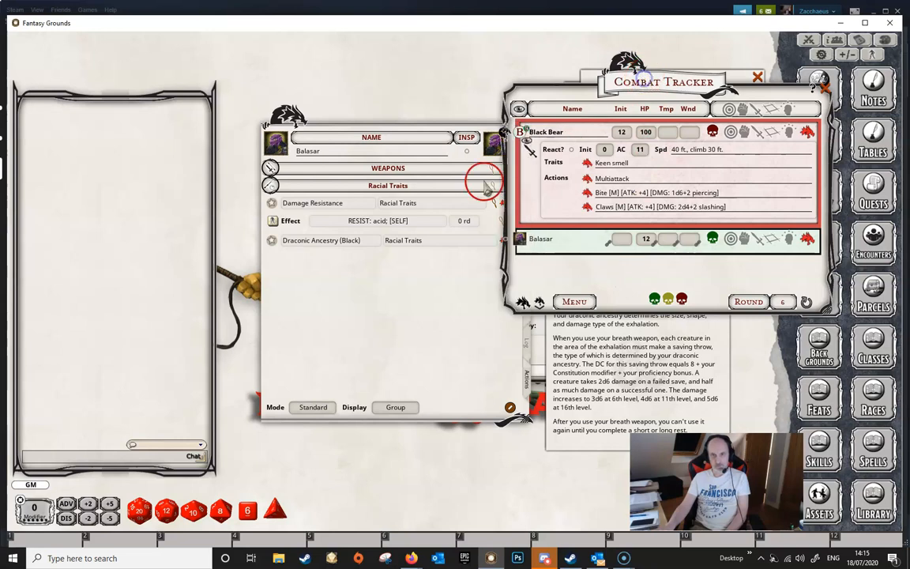
pyautogui.moveTo(271, 223); pyautogui.dragTo(585, 249)
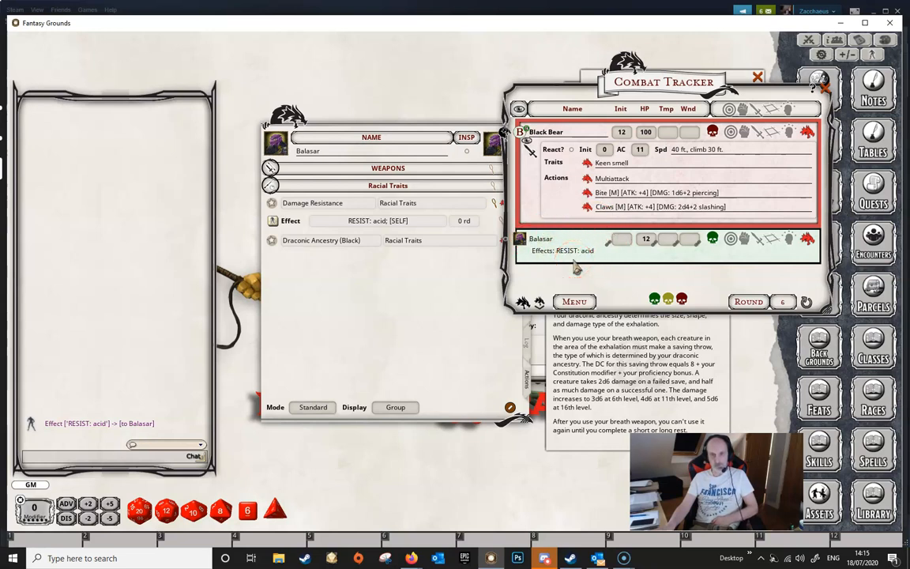
# - Edit the effect description to read Draconic Resistance; RESIST: acid and close the effect window
pyautogui.moveTo(384, 115); pyautogui.dragTo(351, 113)
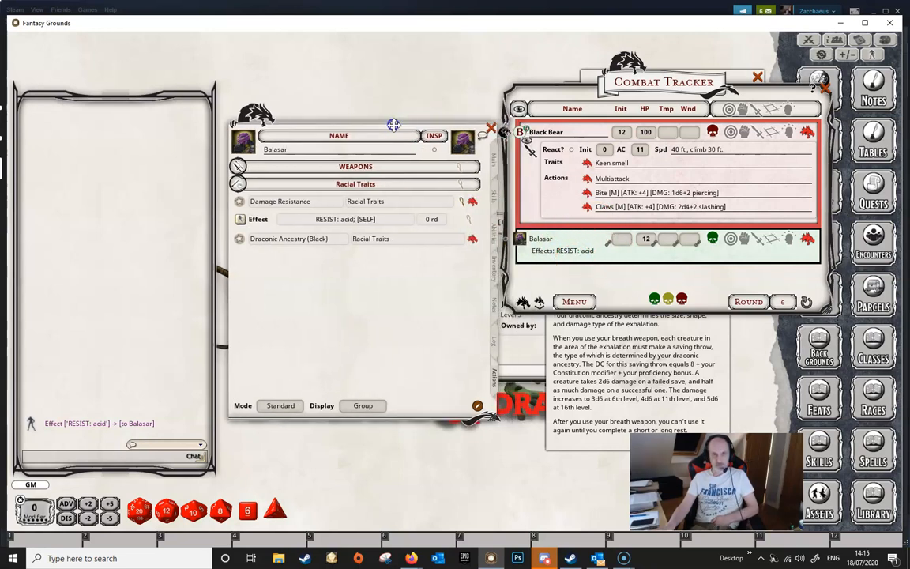
pyautogui.click(467, 222)
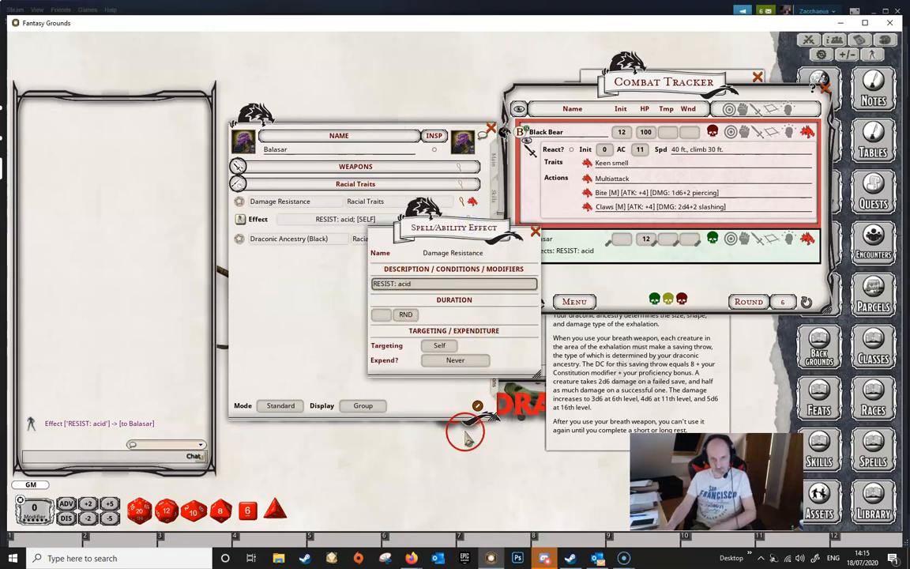
pyautogui.write('Drac')
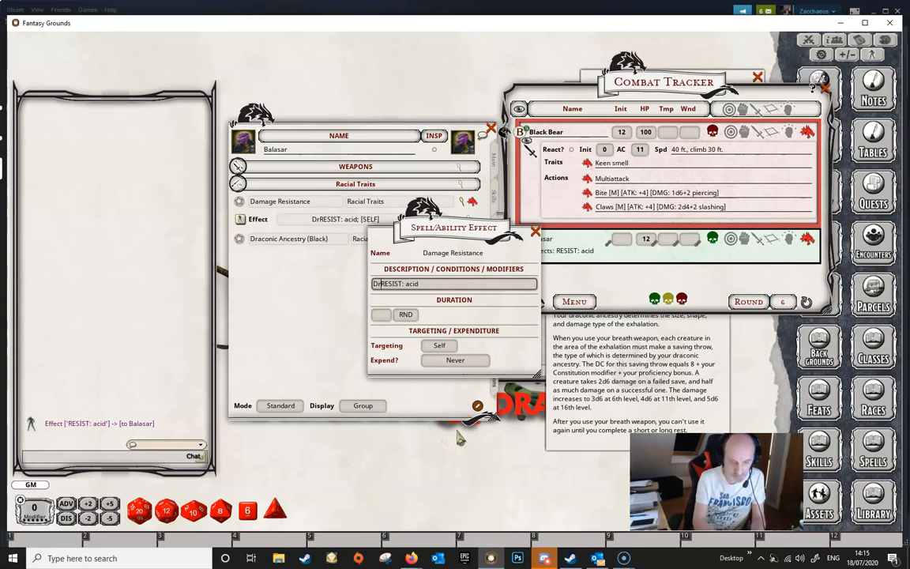
pyautogui.write('onic Re')
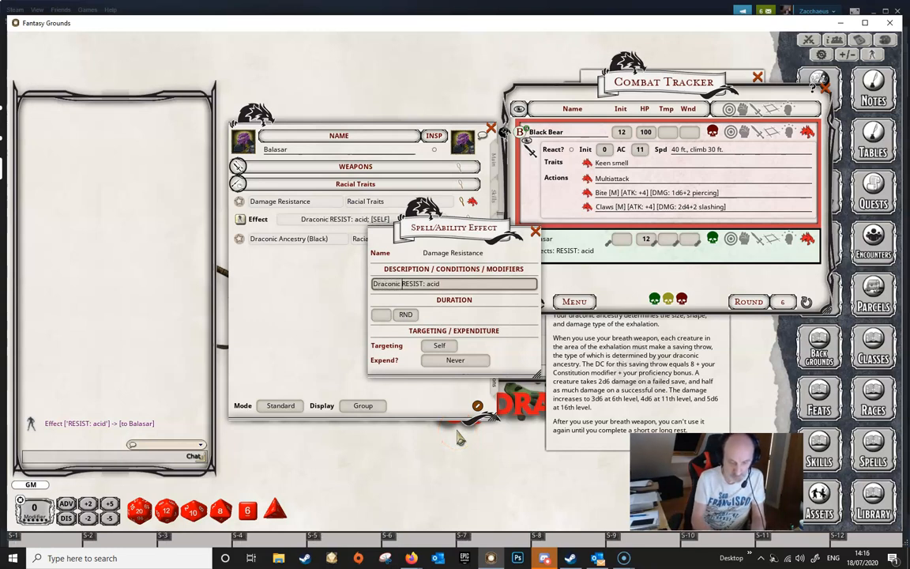
pyautogui.write('sistance;')
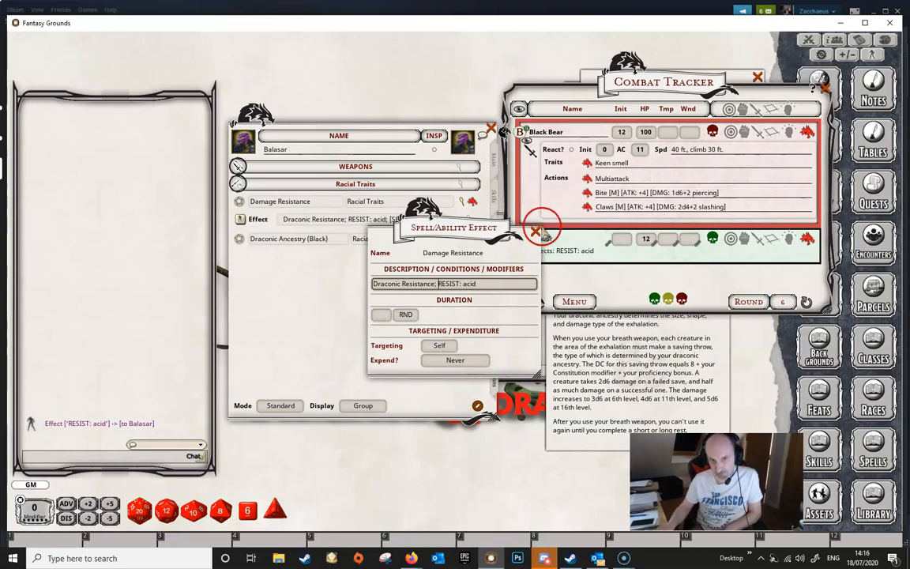
pyautogui.click(536, 232)
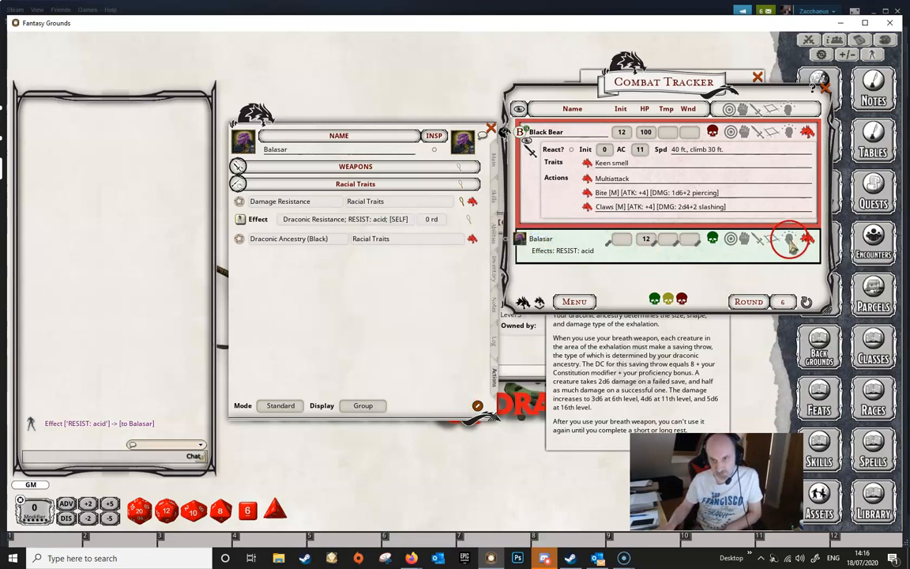
# - Remove Balasar's old effect in the Combat Tracker and apply the updated Draconic Resistance effect instead
pyautogui.click(787, 238)
pyautogui.click(805, 258)
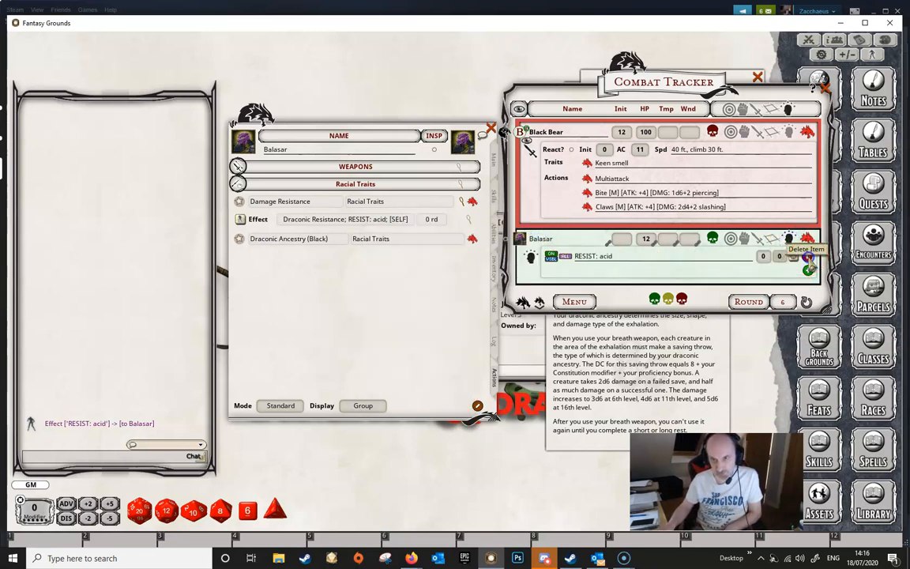
pyautogui.click(240, 220)
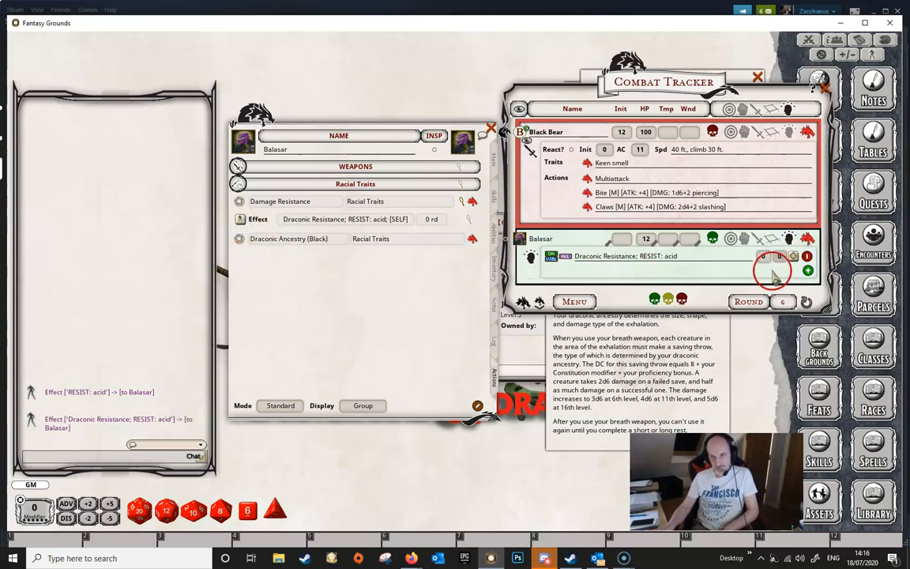
pyautogui.click(789, 239)
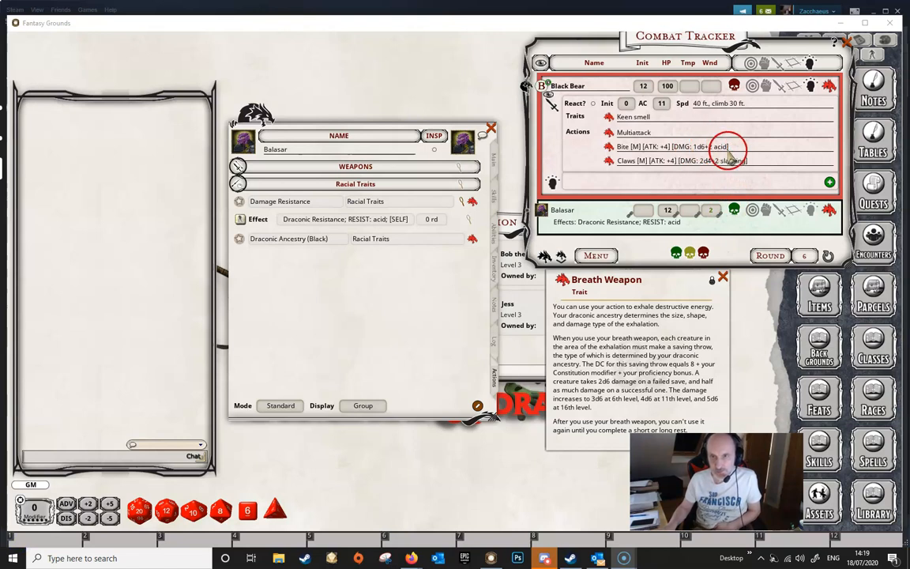
# - Test the resistance by applying the Black Bear's acid bite damage to Balasar, then close the Combat Tracker
pyautogui.click(753, 142)
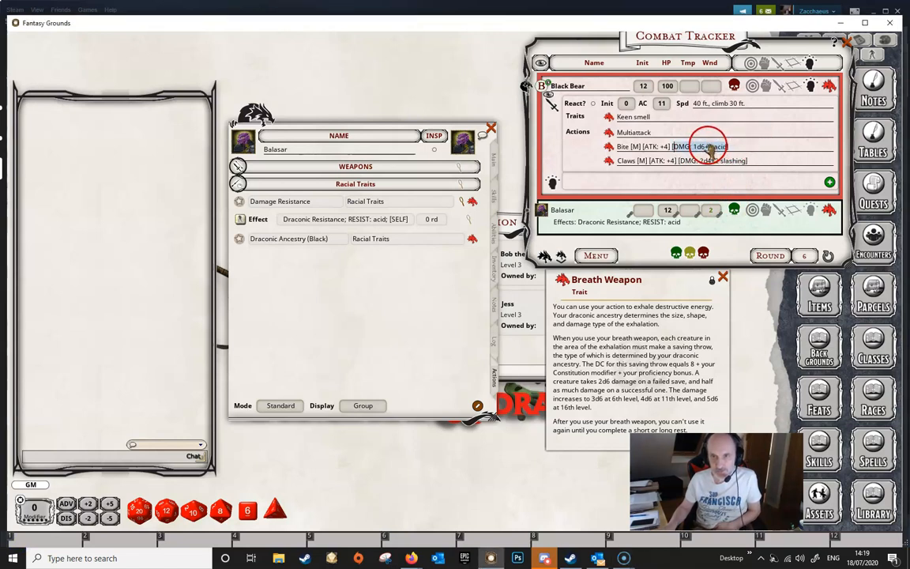
pyautogui.moveTo(696, 146); pyautogui.dragTo(547, 204)
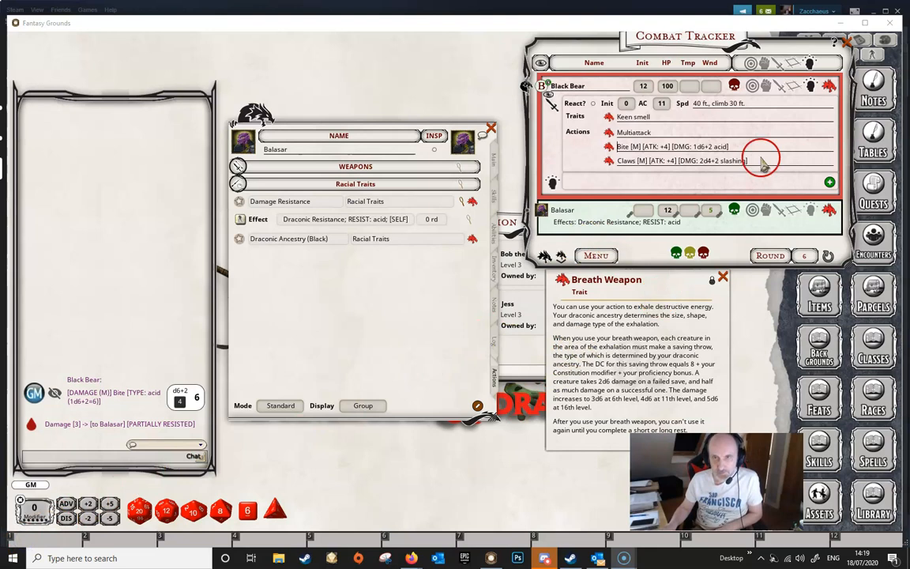
pyautogui.click(846, 41)
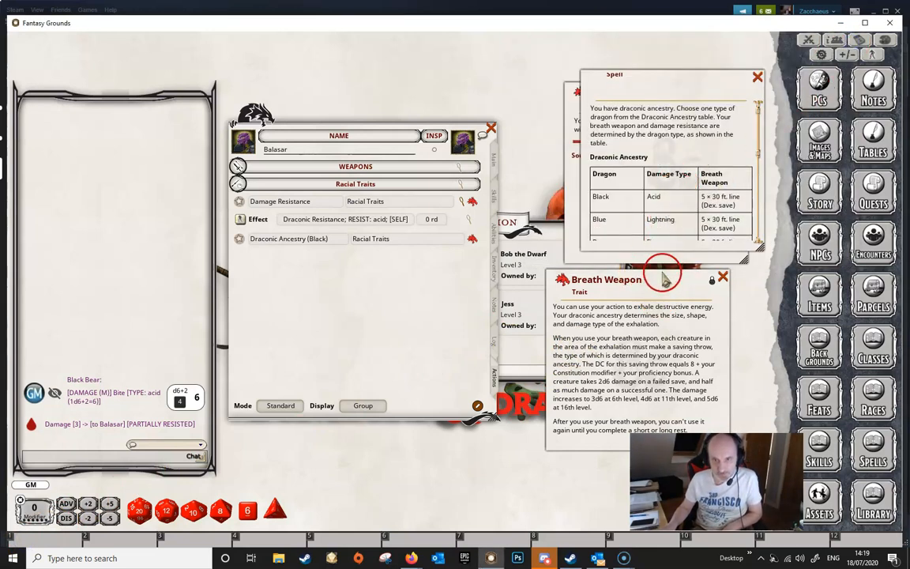
# - Add the Breath Weapon trait to the Actions page and set its group to Racial Traits
pyautogui.moveTo(661, 273); pyautogui.dragTo(684, 197)
pyautogui.moveTo(585, 205); pyautogui.dragTo(397, 315)
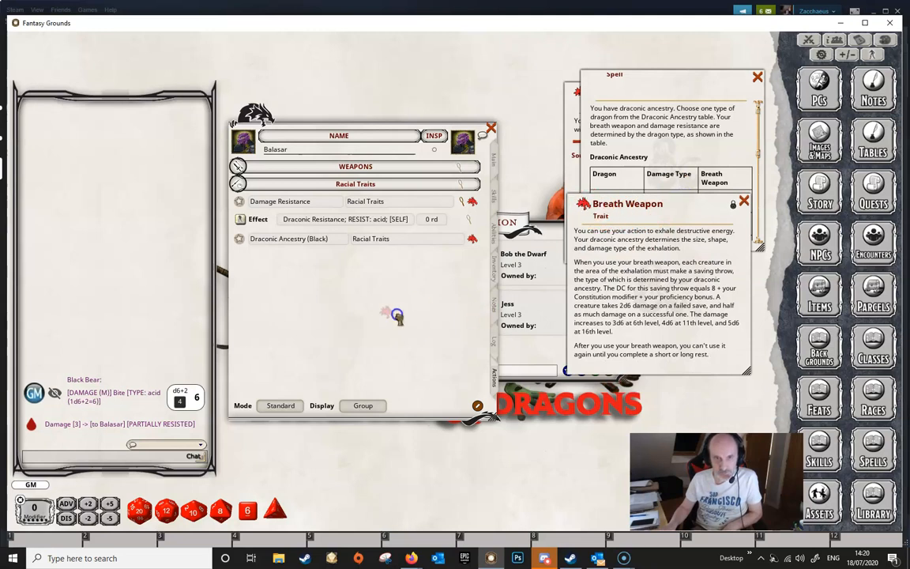
pyautogui.moveTo(322, 294); pyautogui.dragTo(367, 341)
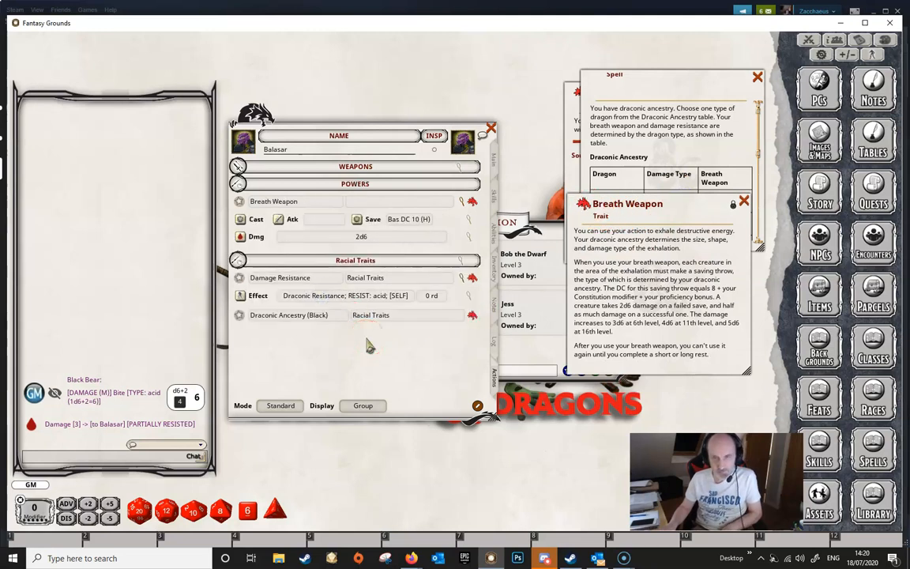
pyautogui.click(385, 202)
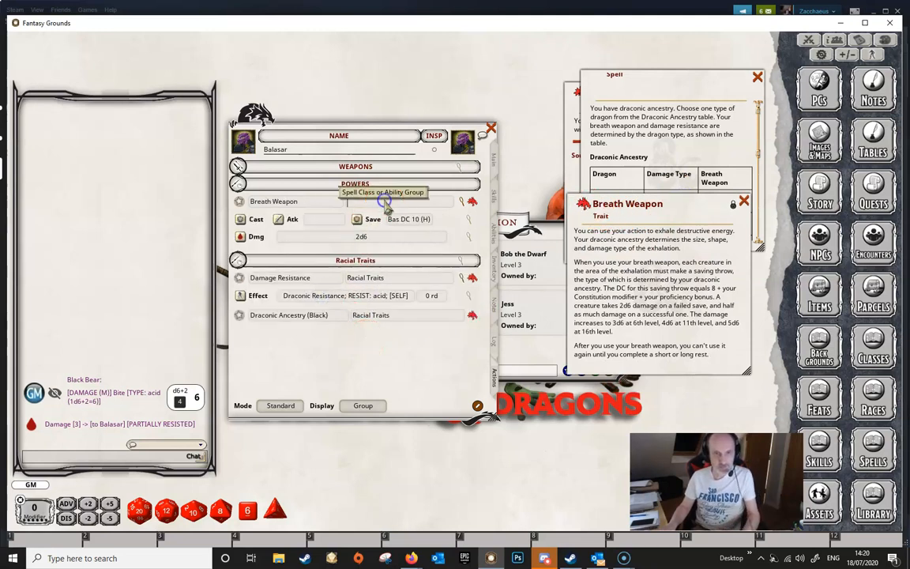
pyautogui.write('Racial Traits')
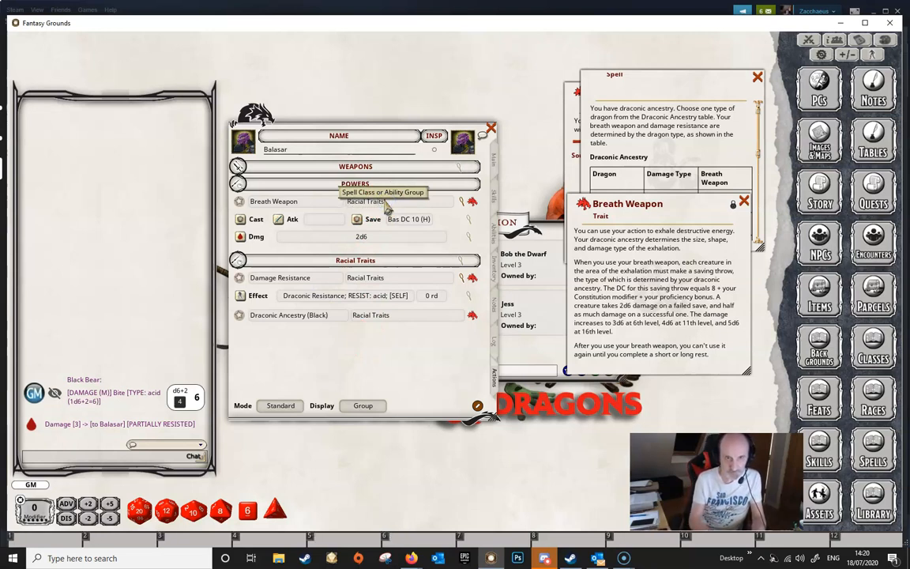
pyautogui.press('Tab')
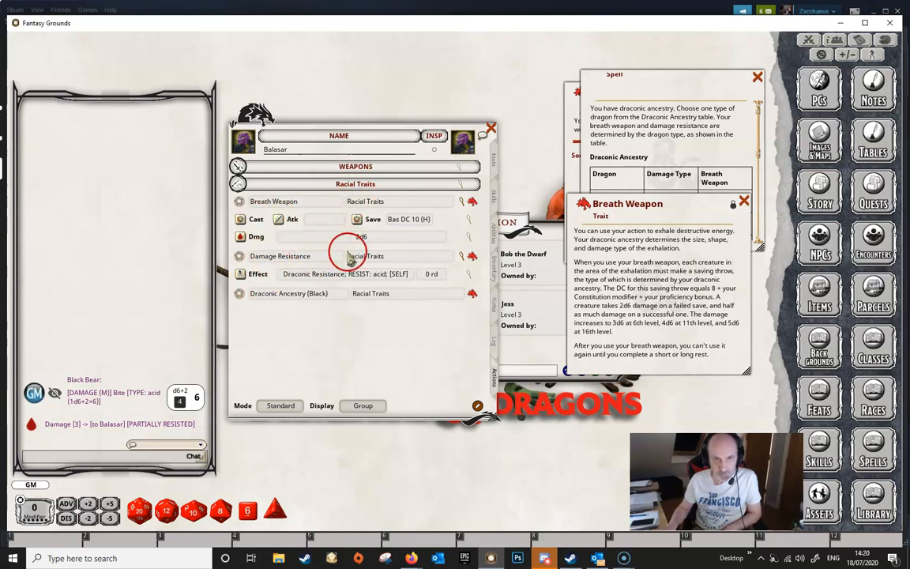
# - Open the Breath Weapon's save settings and review the proficiency bonus on the character's Main page
pyautogui.click(466, 255)
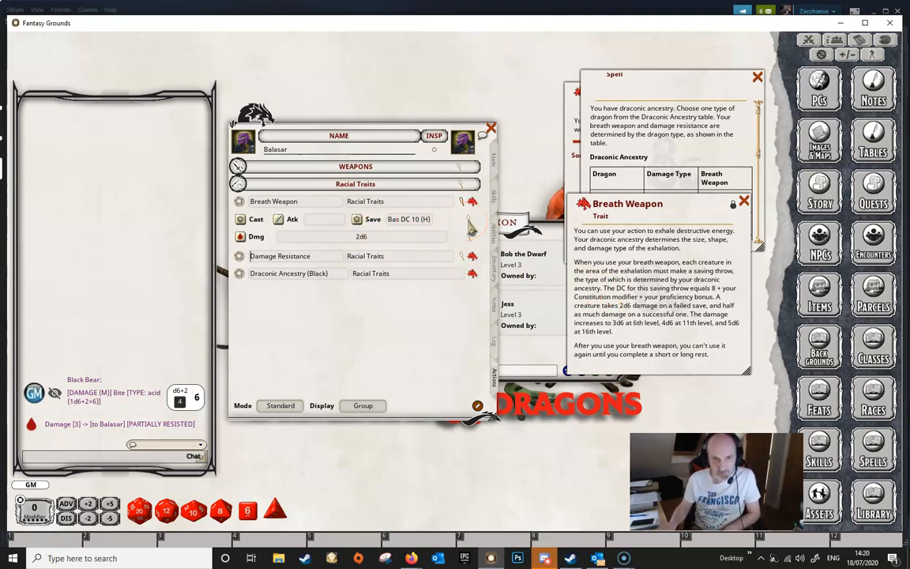
pyautogui.click(470, 226)
pyautogui.moveTo(470, 227); pyautogui.dragTo(362, 261)
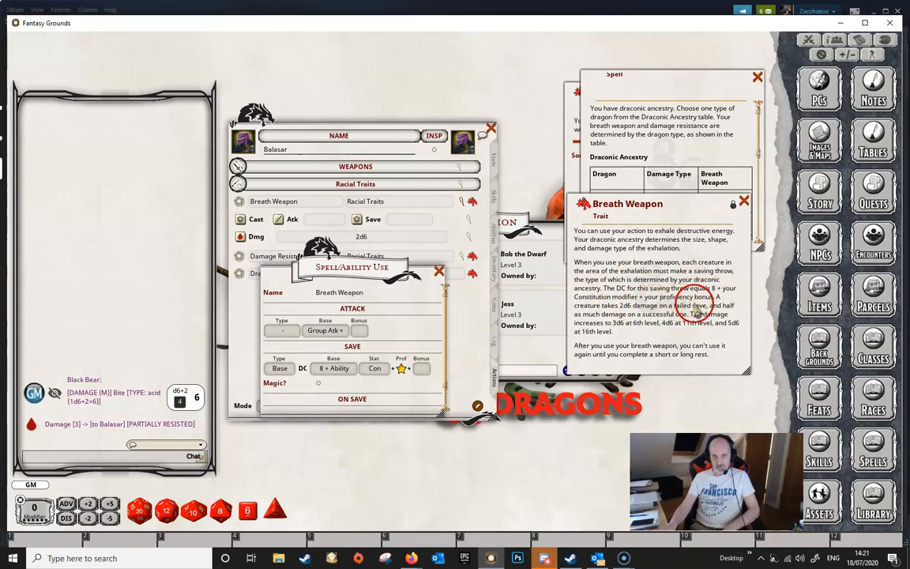
pyautogui.moveTo(319, 271); pyautogui.dragTo(587, 267)
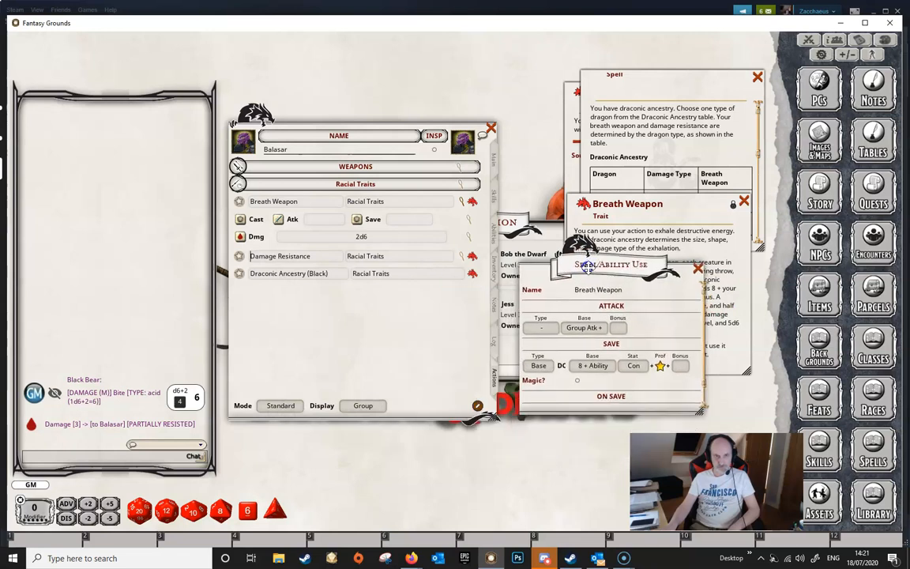
pyautogui.click(495, 159)
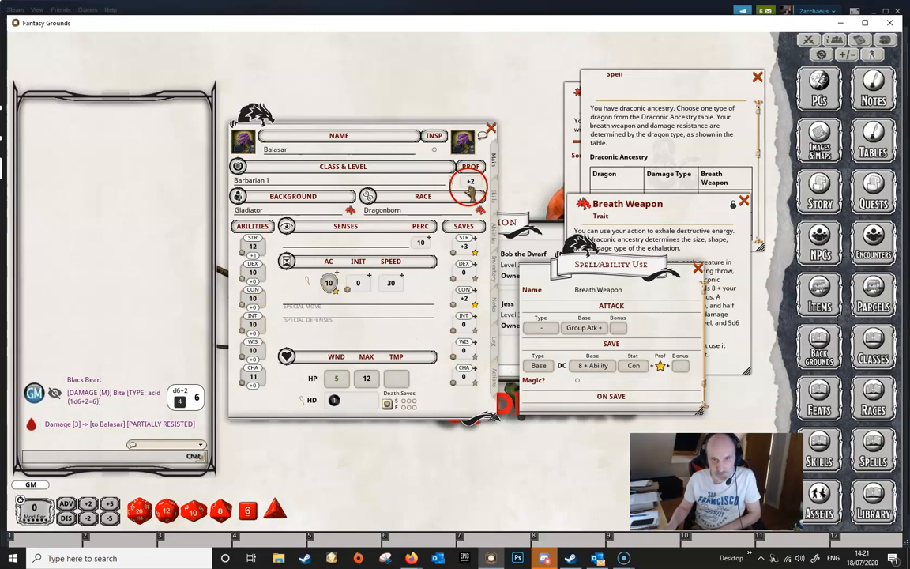
pyautogui.click(492, 381)
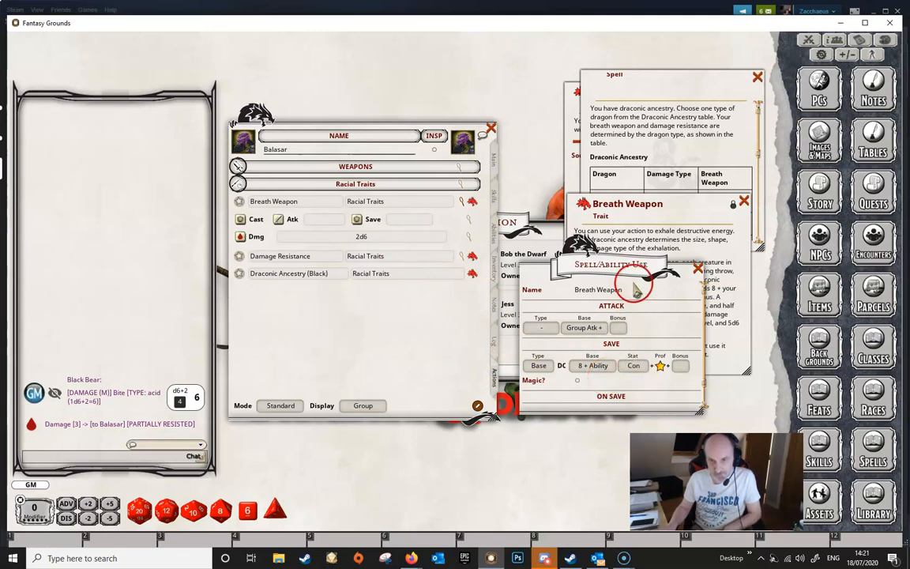
# - Set the Breath Weapon's saving throw type to Dex and close the save settings window
pyautogui.moveTo(677, 84); pyautogui.dragTo(681, 70)
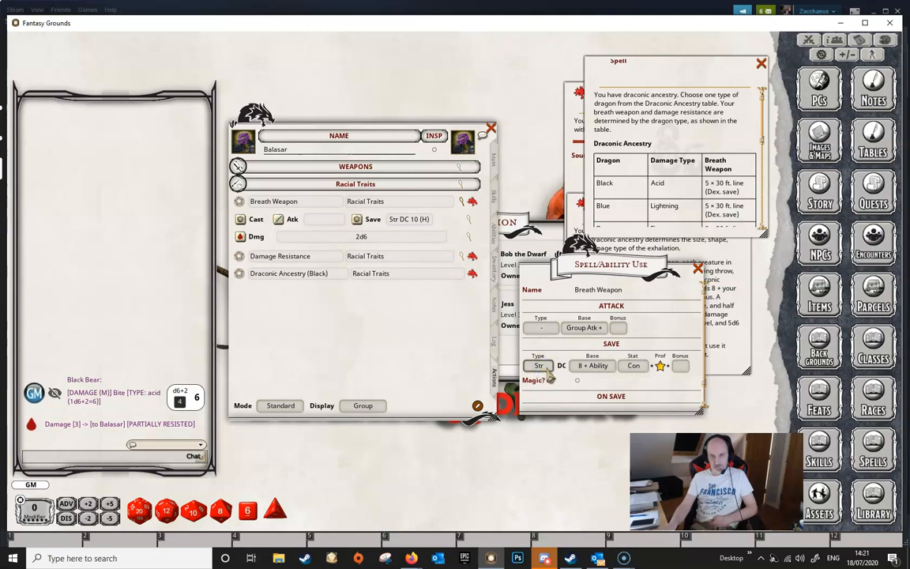
pyautogui.click(539, 366)
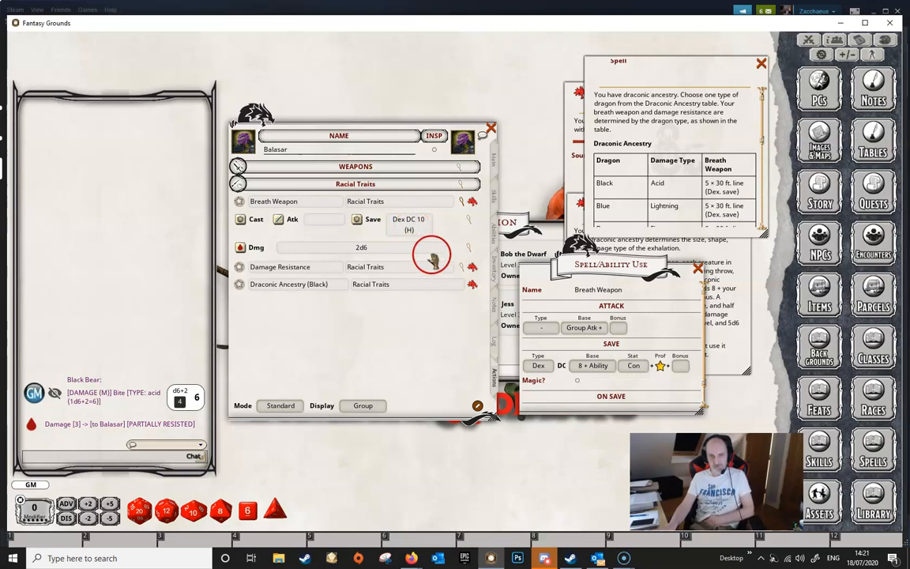
pyautogui.click(492, 163)
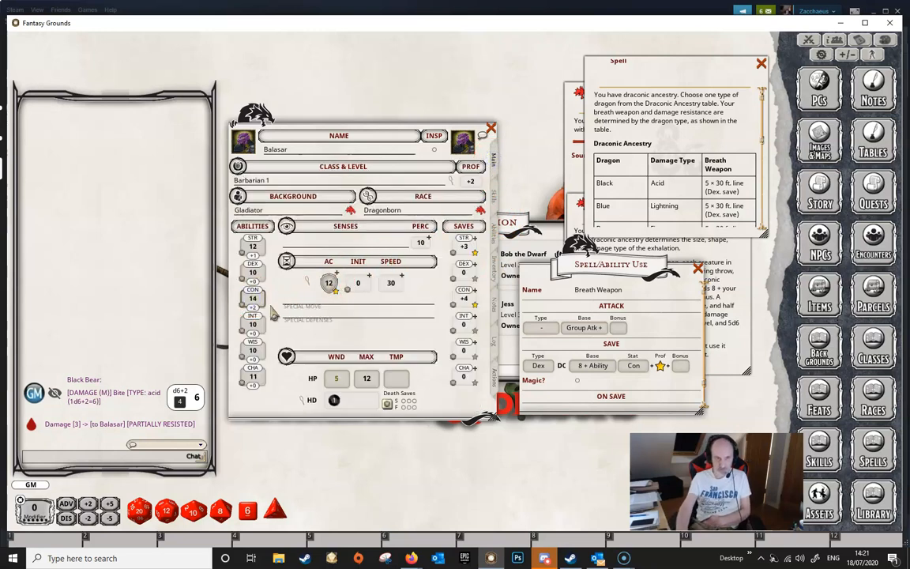
pyautogui.click(492, 373)
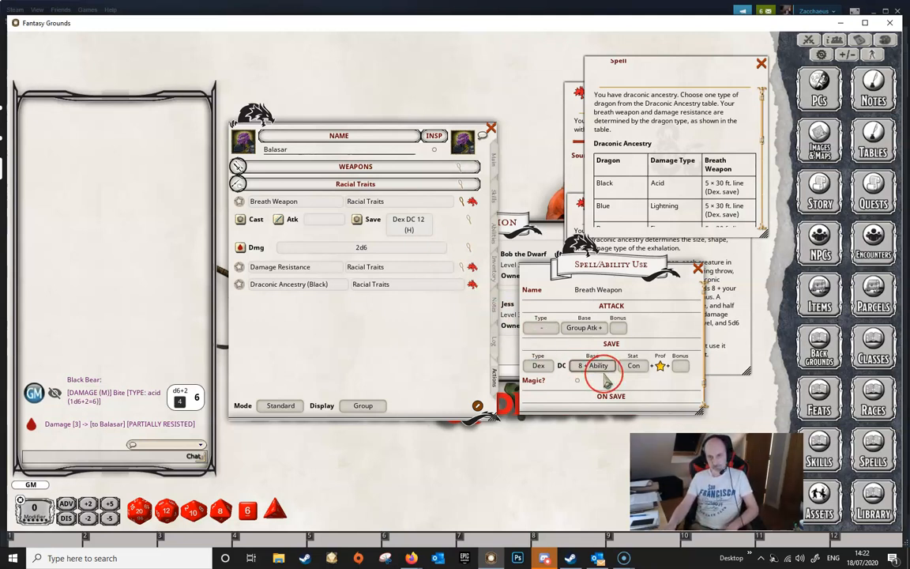
pyautogui.scroll(-1, 601, 371)
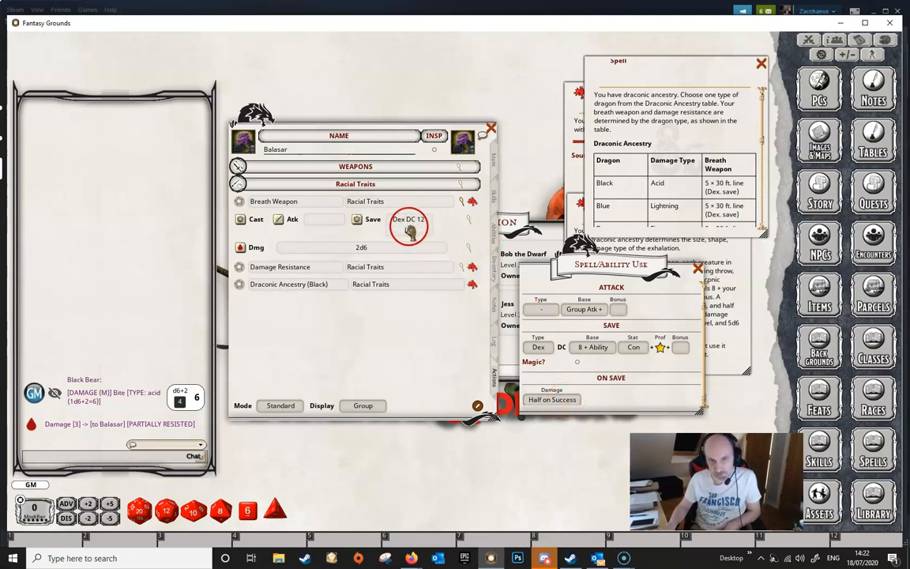
pyautogui.click(696, 268)
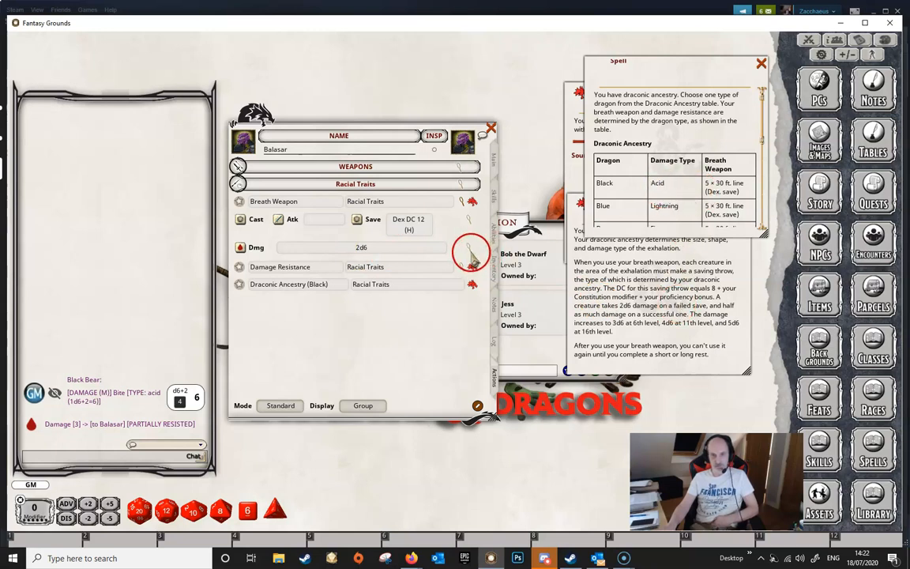
# - Set the Breath Weapon's damage type to acid, then scroll through the Draconic Ancestry table in the trait description
pyautogui.click(470, 251)
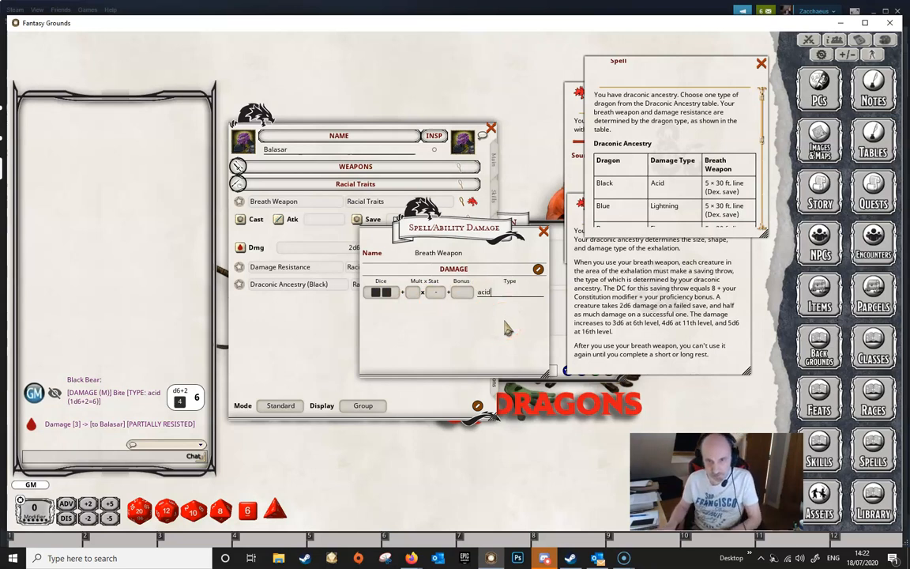
pyautogui.click(543, 231)
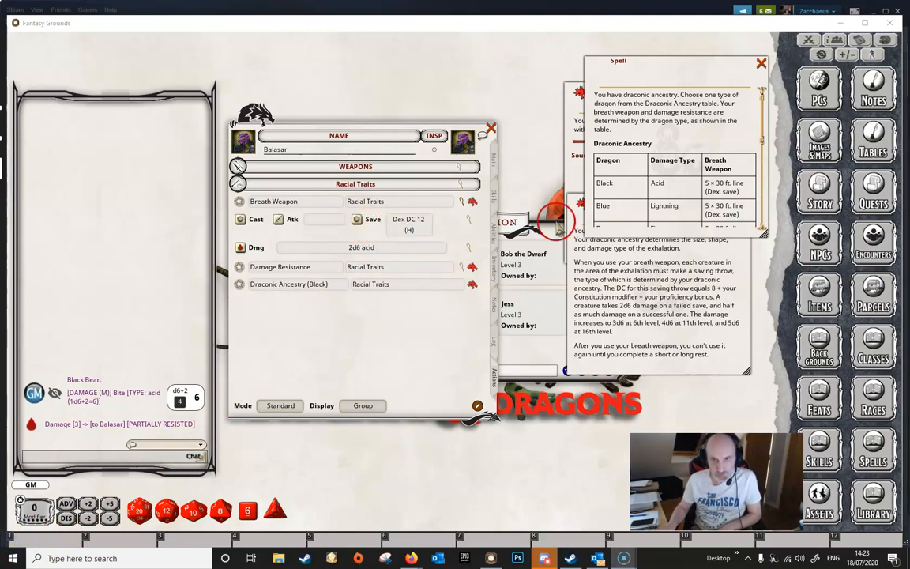
pyautogui.click(661, 171)
pyautogui.scroll(-6, 662, 171)
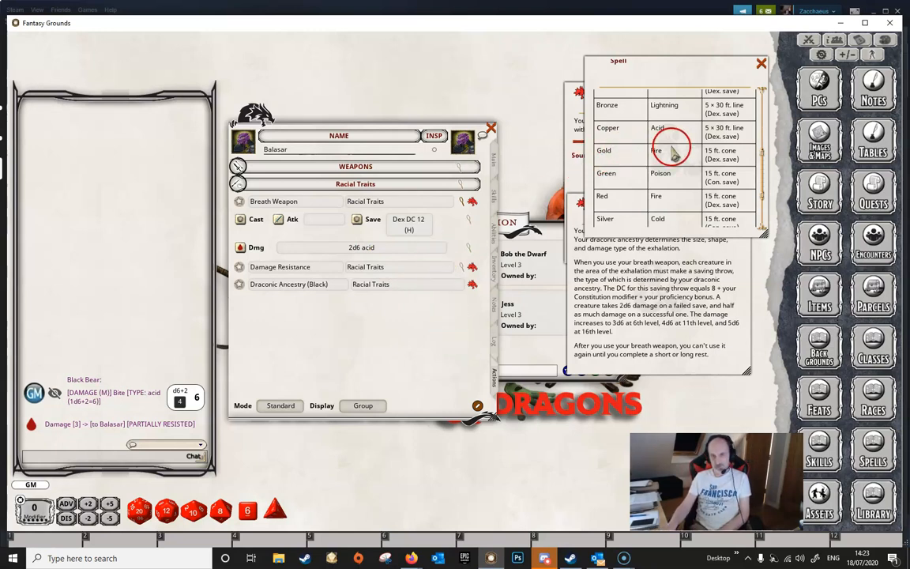
pyautogui.scroll(-1, 672, 152)
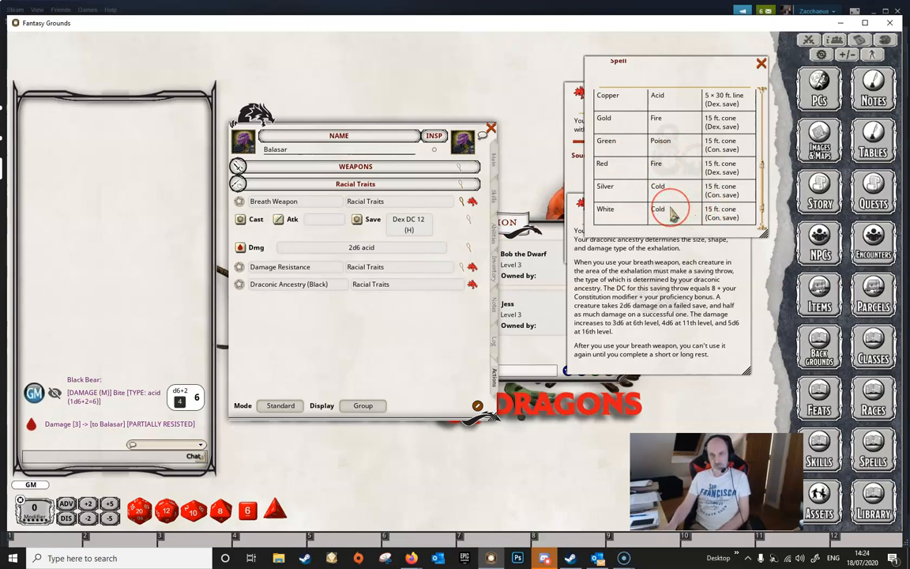
pyautogui.scroll(-1, 670, 213)
pyautogui.scroll(6, 671, 209)
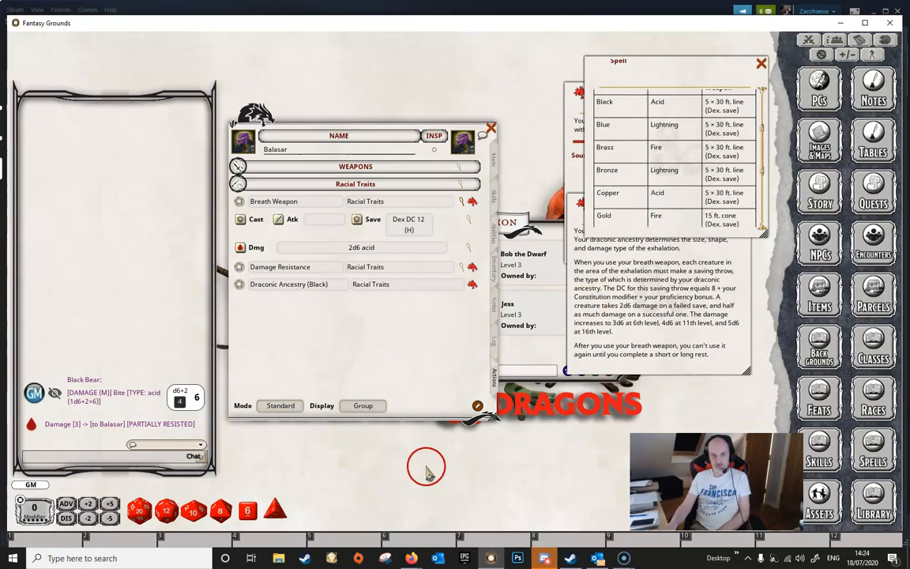
# - Test the Breath Weapon by casting it at the Black Bear in the Combat Tracker and applying its damage, then close the tracker
pyautogui.click(808, 40)
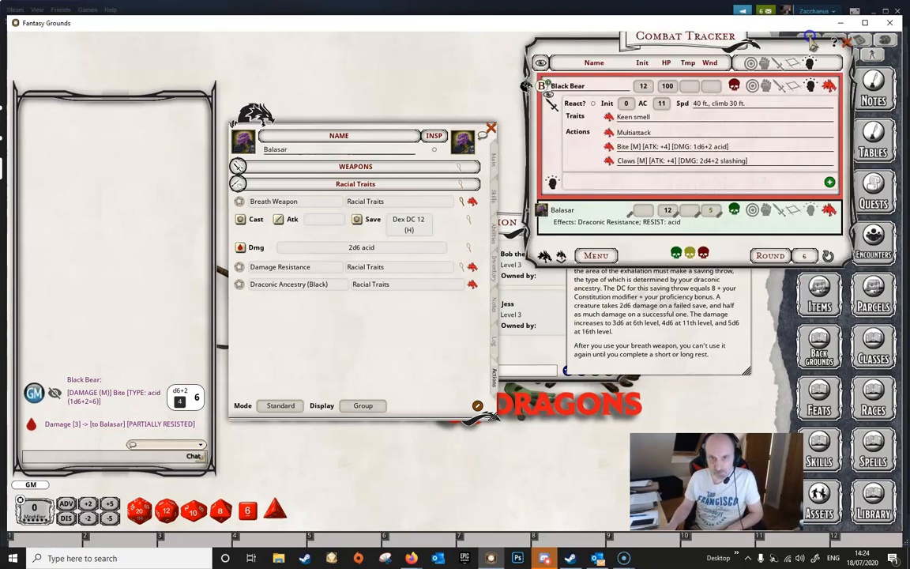
pyautogui.moveTo(668, 35); pyautogui.dragTo(672, 112)
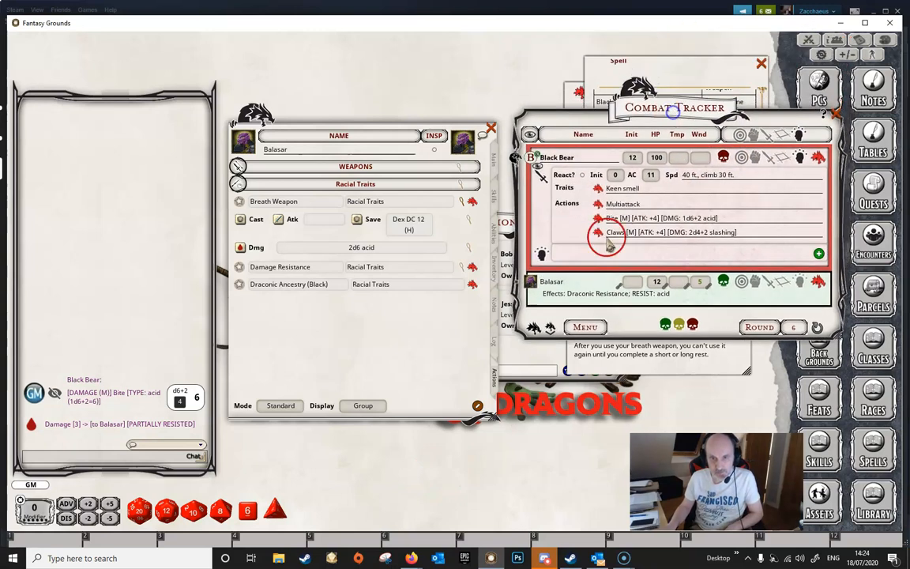
pyautogui.click(546, 329)
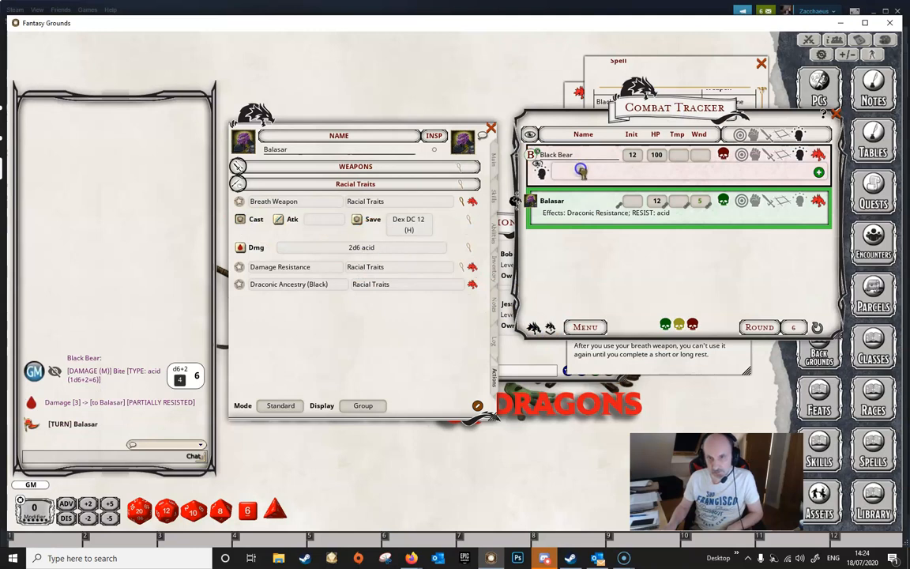
pyautogui.moveTo(580, 171); pyautogui.dragTo(580, 168)
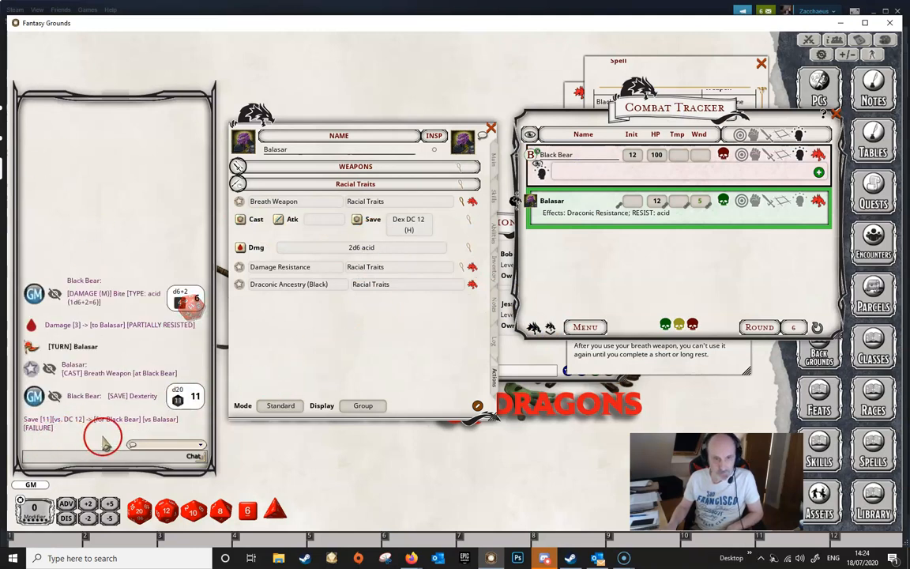
pyautogui.moveTo(361, 257); pyautogui.dragTo(591, 157)
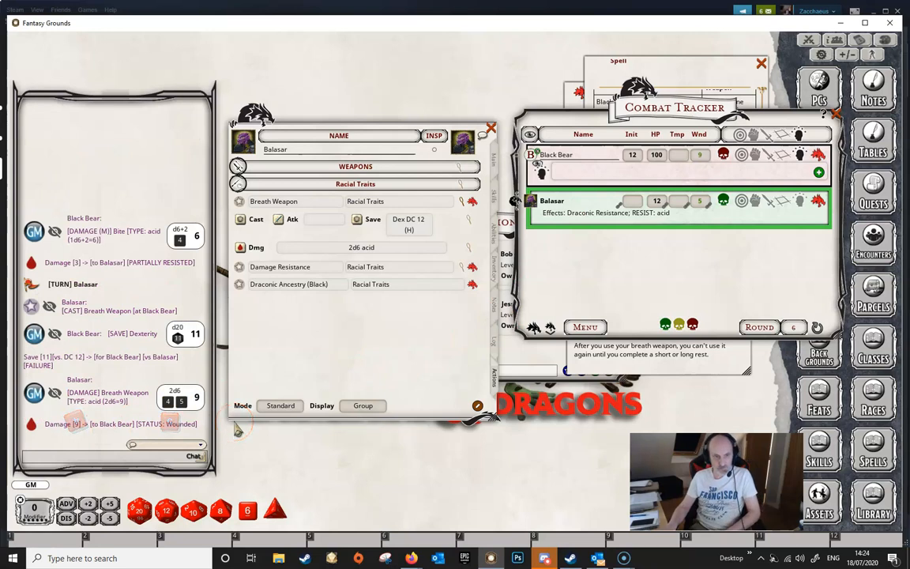
pyautogui.click(17, 556)
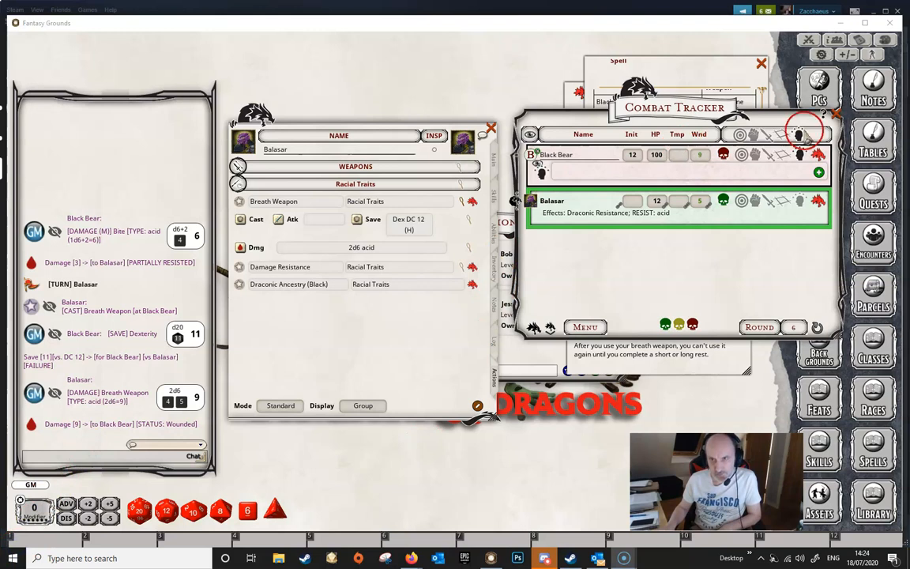
pyautogui.click(836, 113)
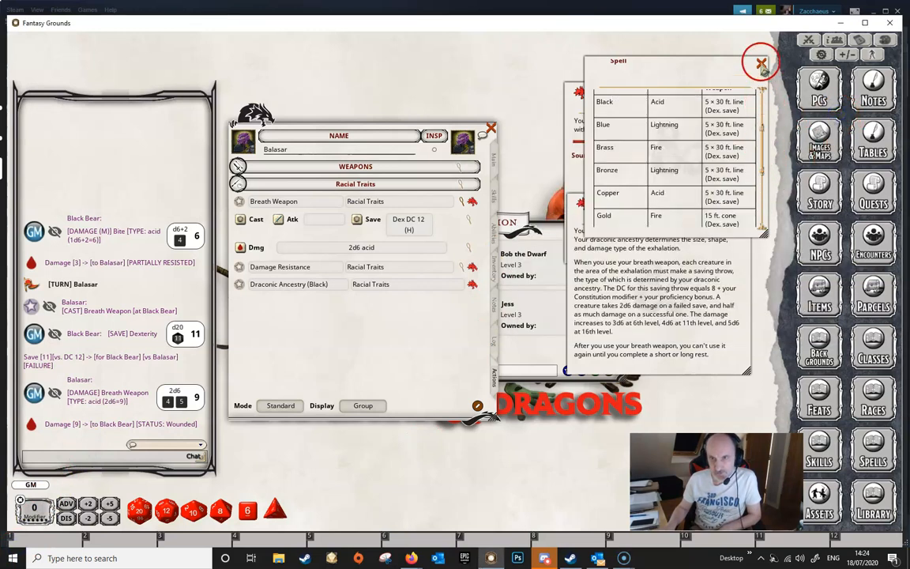
# - Close the Dragonborn and Damage Resistance description windows
pyautogui.click(760, 63)
pyautogui.click(745, 203)
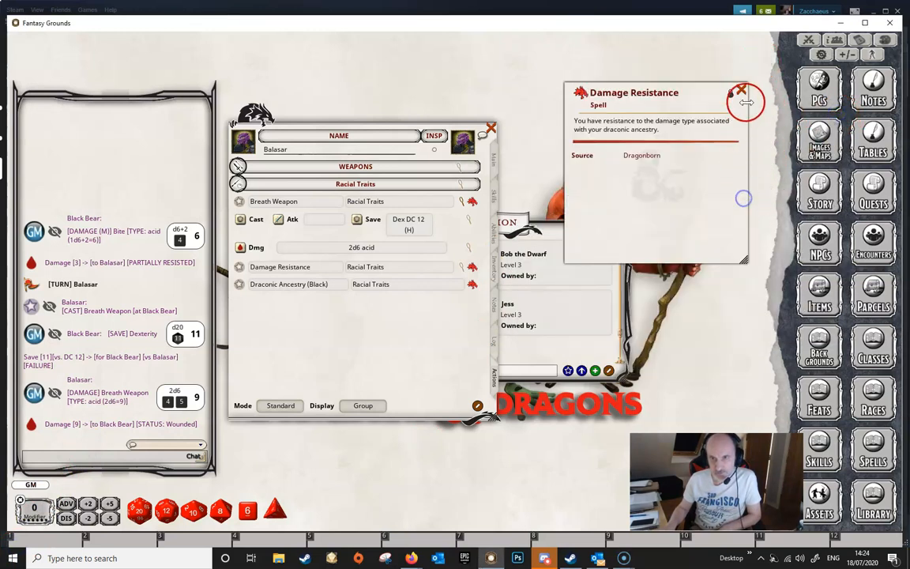
pyautogui.click(740, 90)
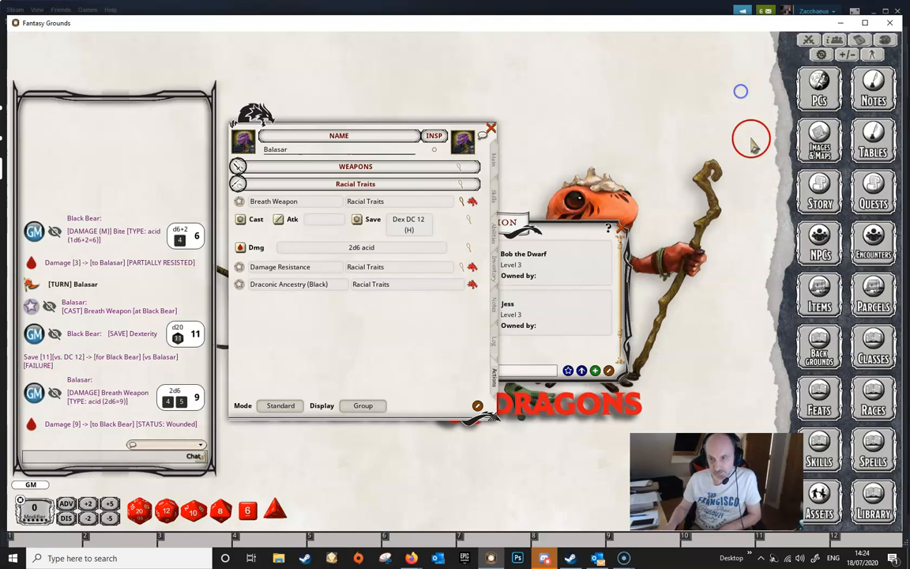
# - Open the Races library, read the Dwarf's Dwarven Resilience trait and expand Balasar's Damage Resistance action to compare its effect
pyautogui.click(872, 401)
pyautogui.moveTo(624, 173); pyautogui.dragTo(642, 94)
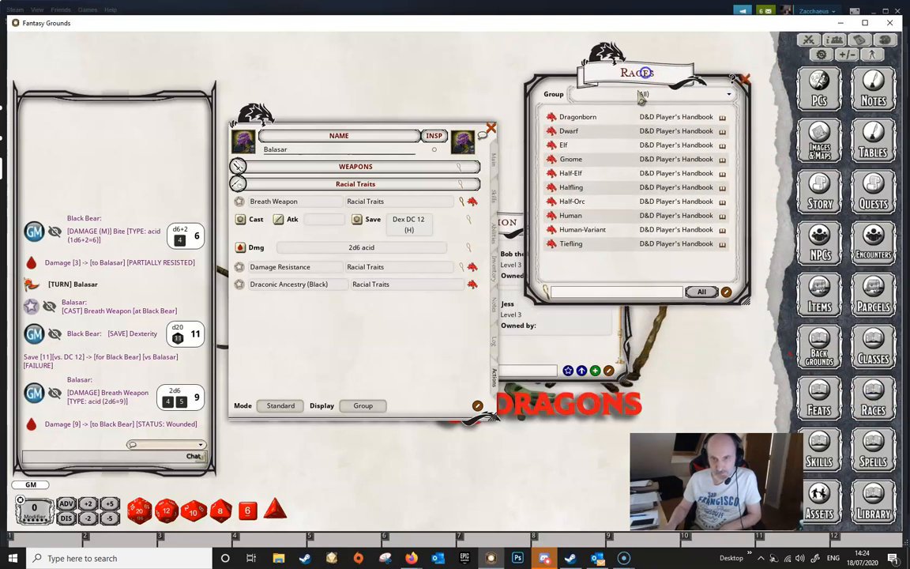
pyautogui.click(553, 132)
pyautogui.moveTo(613, 211); pyautogui.dragTo(687, 163)
pyautogui.scroll(-5, 717, 287)
pyautogui.moveTo(717, 287); pyautogui.dragTo(715, 320)
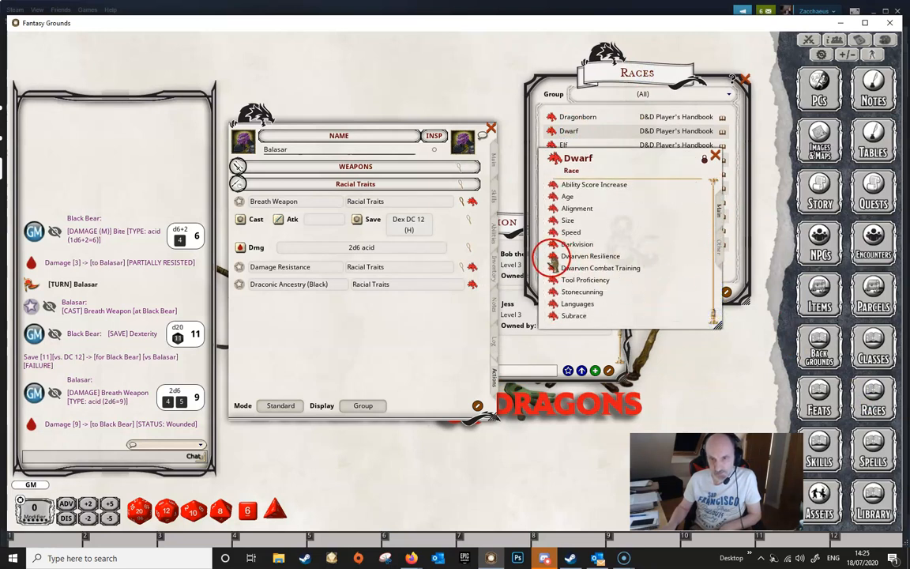
pyautogui.click(551, 256)
pyautogui.moveTo(486, 207); pyautogui.dragTo(653, 211)
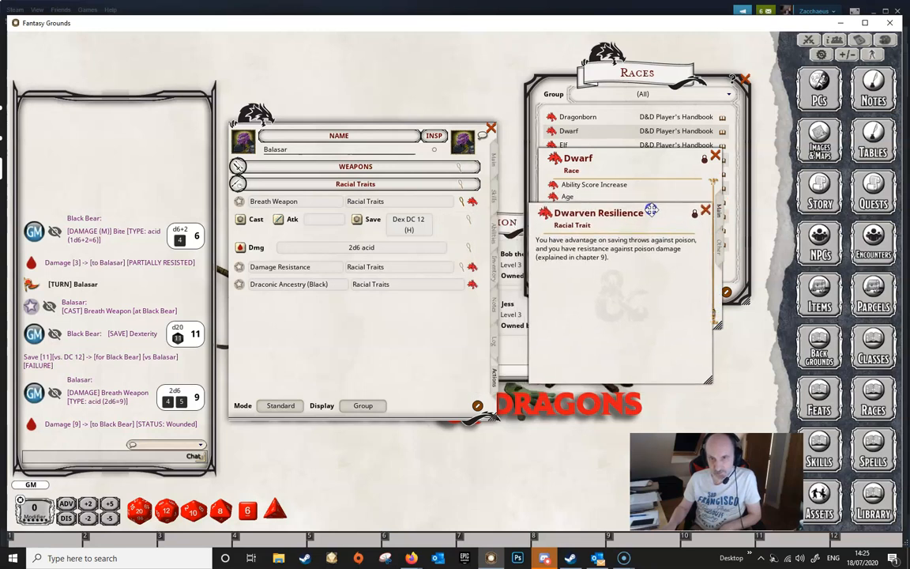
pyautogui.click(464, 269)
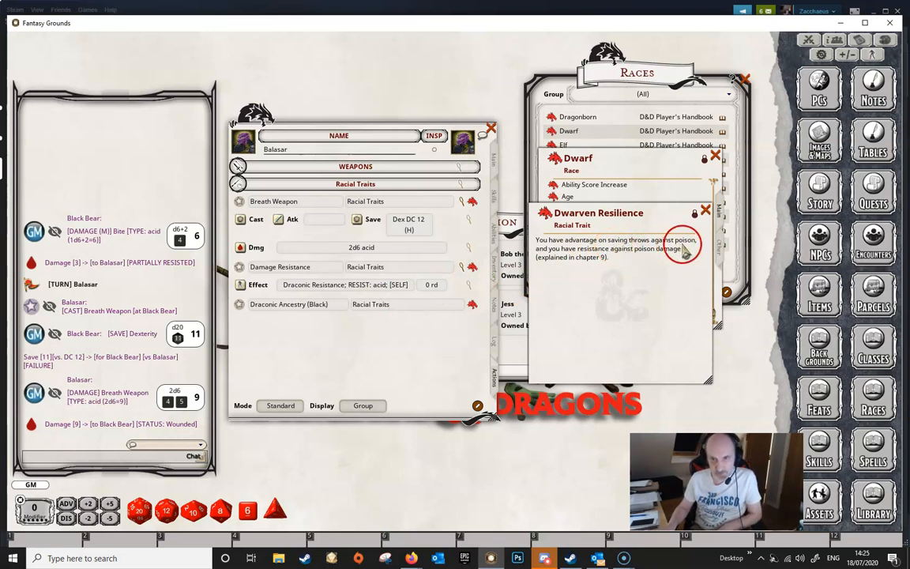
pyautogui.click(705, 209)
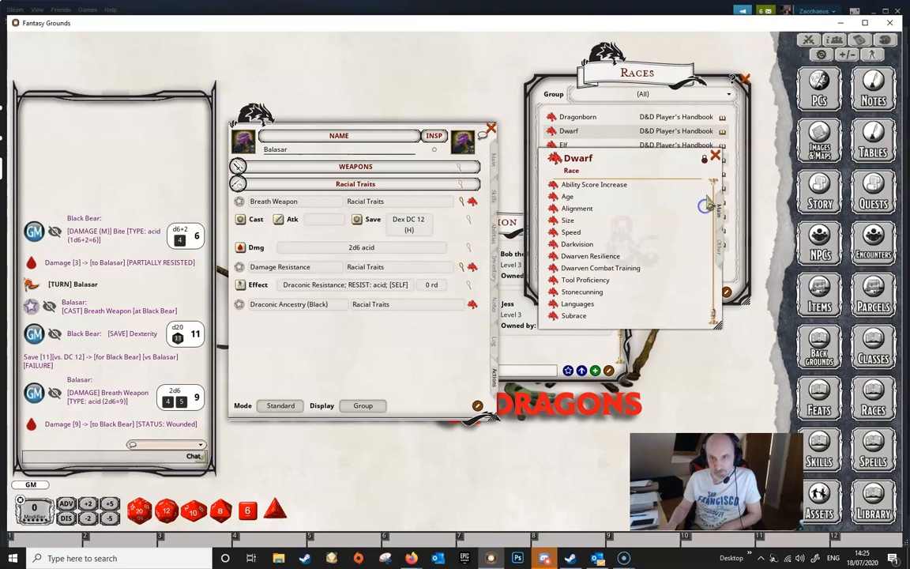
pyautogui.click(715, 157)
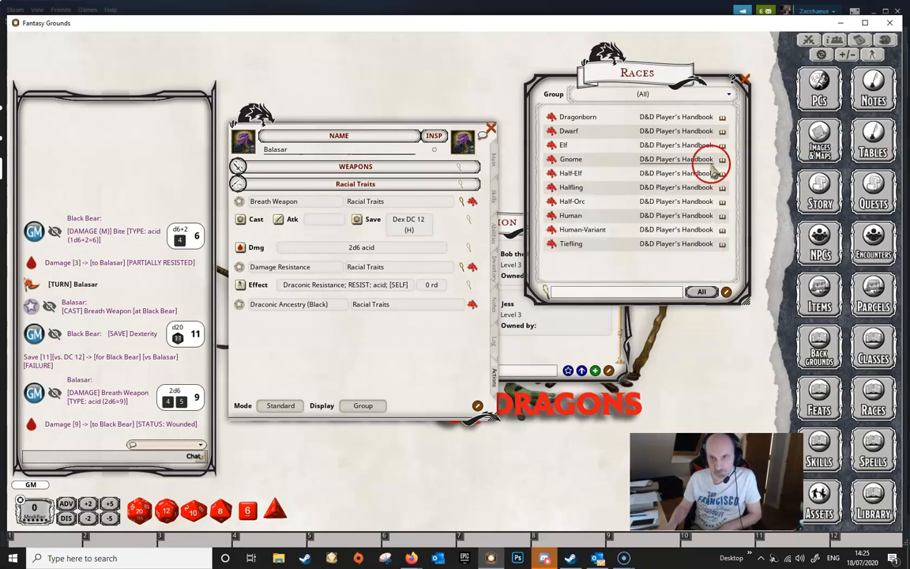
# - Open the Tiefling race and read its Hellish Resistance trait, then close both windows
pyautogui.click(561, 245)
pyautogui.moveTo(537, 245); pyautogui.dragTo(538, 374)
pyautogui.click(387, 348)
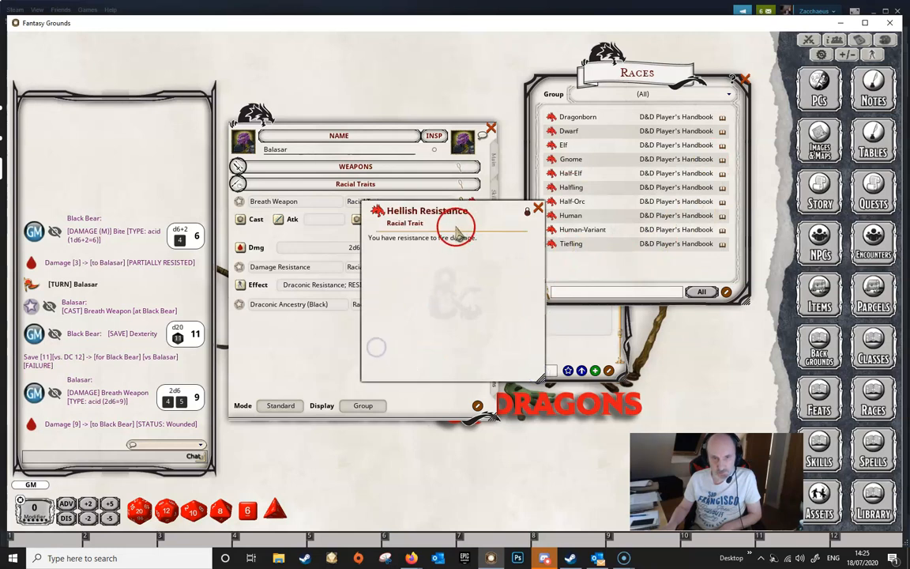
pyautogui.moveTo(466, 202); pyautogui.dragTo(679, 173)
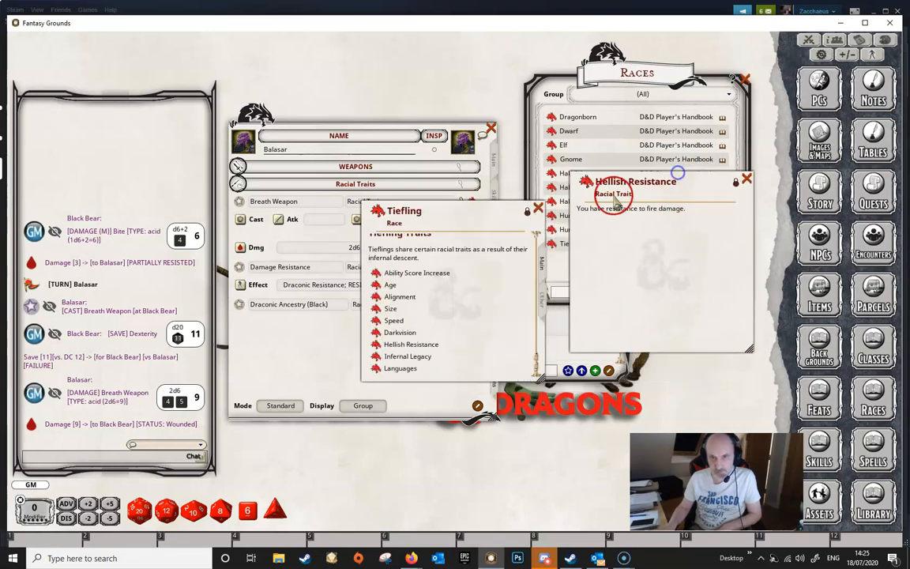
pyautogui.click(538, 209)
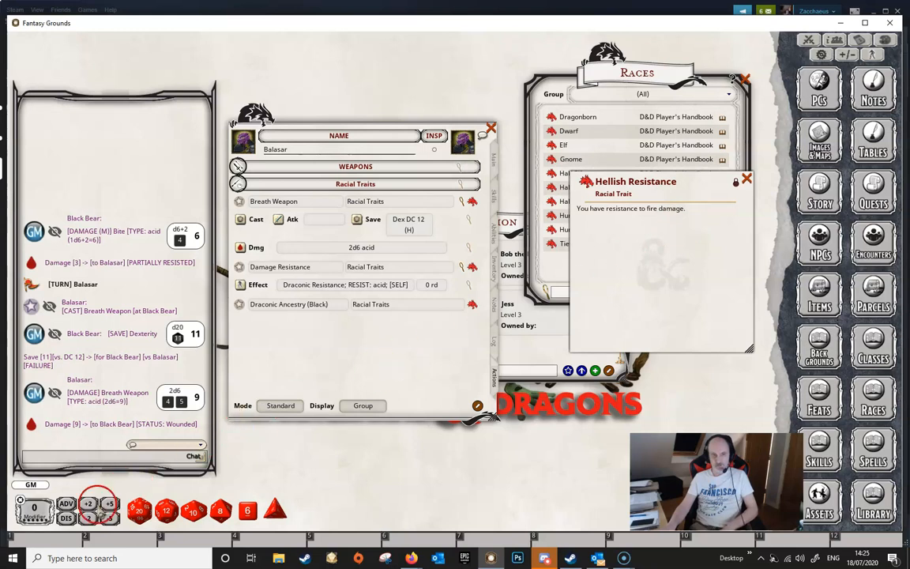
pyautogui.click(747, 179)
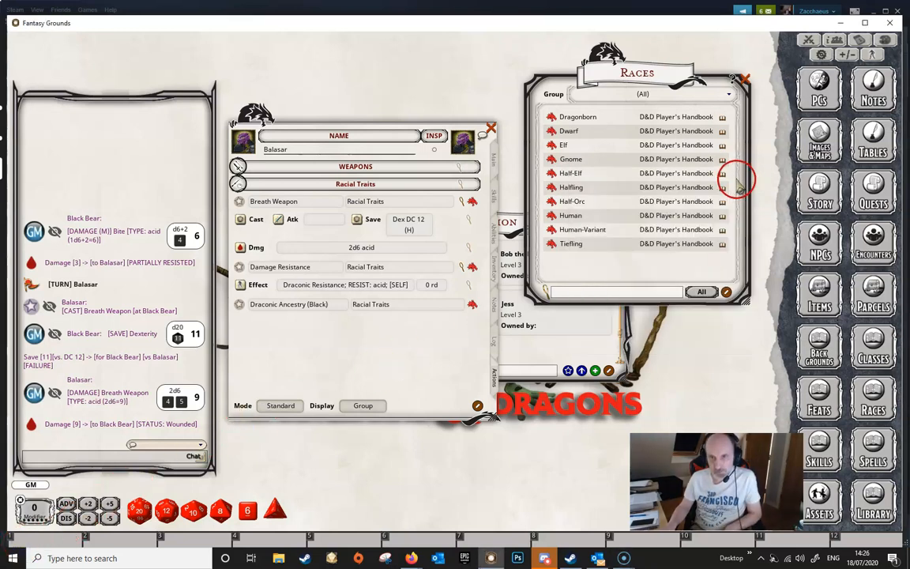
# - Open the Elf race and read its Fey Ancestry trait, then close both windows
pyautogui.click(564, 145)
pyautogui.moveTo(537, 237); pyautogui.dragTo(536, 374)
pyautogui.moveTo(448, 214); pyautogui.dragTo(638, 193)
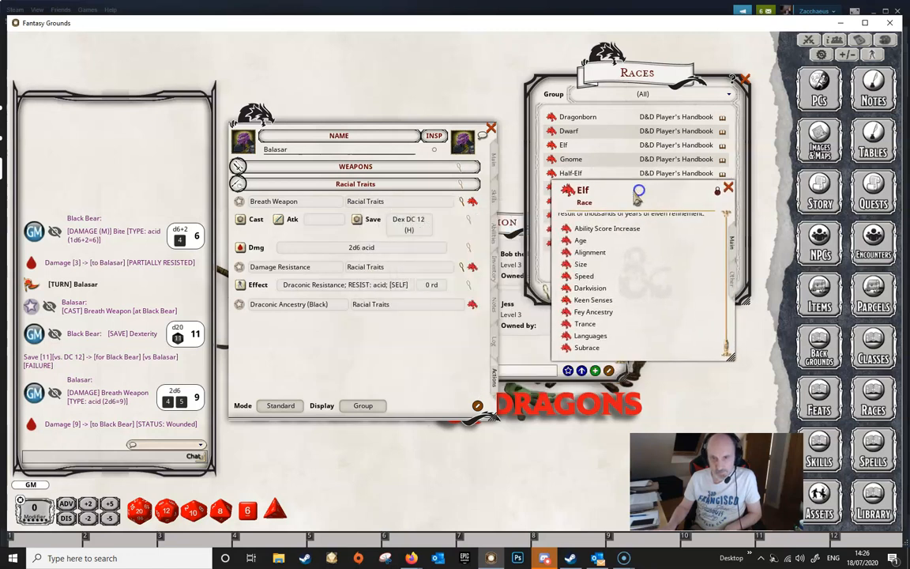
pyautogui.click(566, 312)
pyautogui.moveTo(477, 290); pyautogui.dragTo(601, 302)
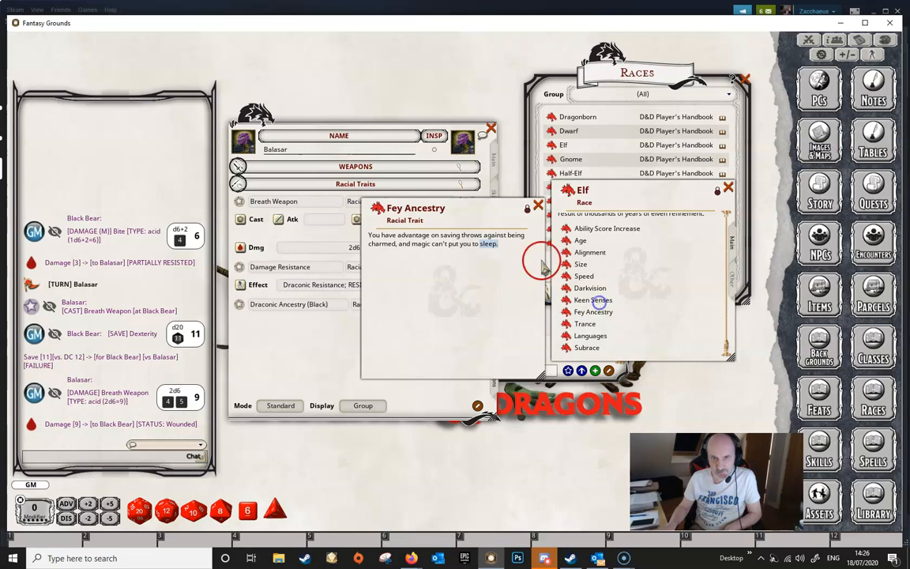
pyautogui.moveTo(469, 210); pyautogui.dragTo(624, 238)
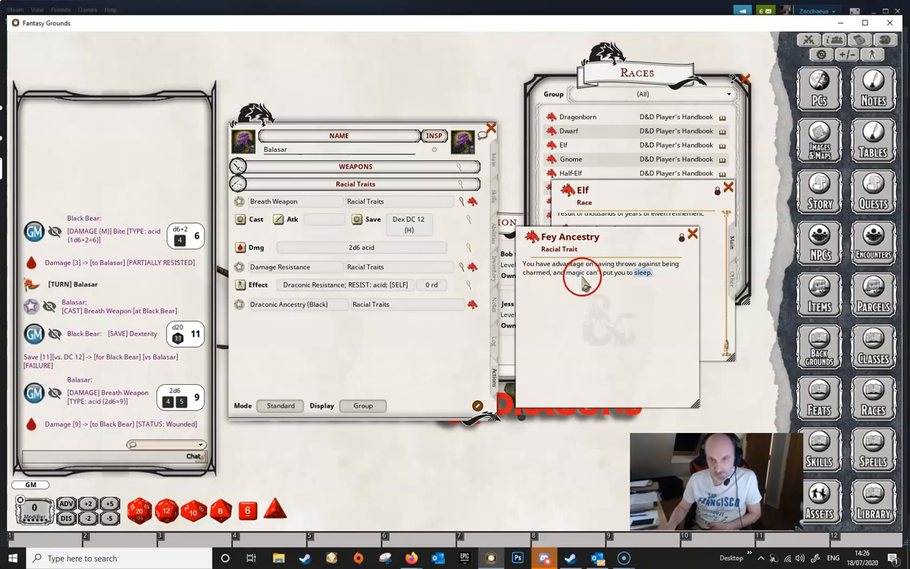
pyautogui.click(693, 237)
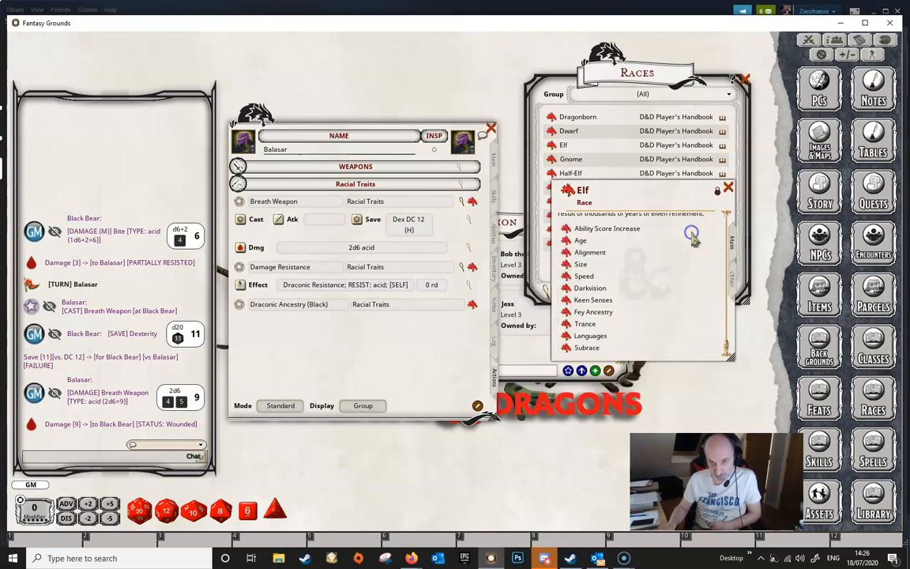
pyautogui.click(727, 189)
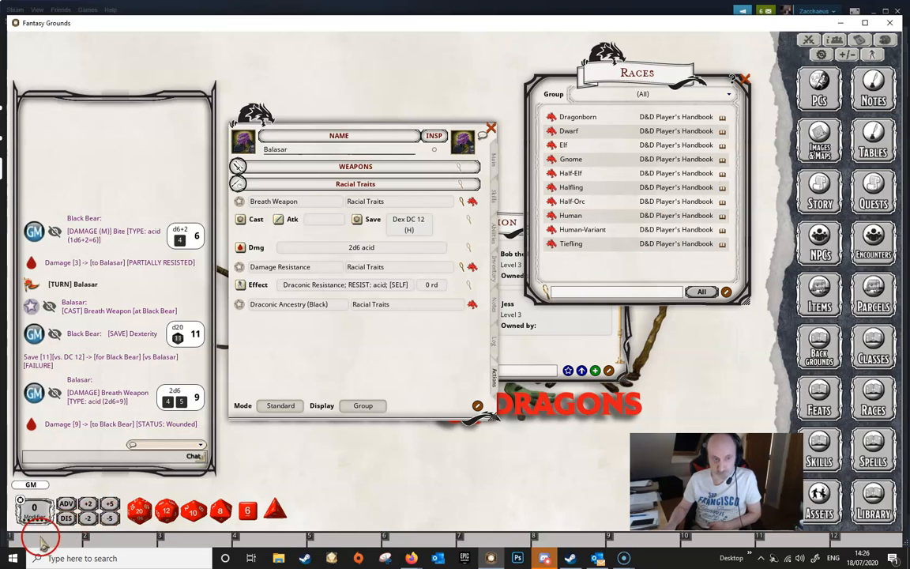
# - Open the Halfling race and read its Lucky and Brave traits, then close the windows
pyautogui.click(553, 192)
pyautogui.moveTo(535, 241); pyautogui.dragTo(535, 365)
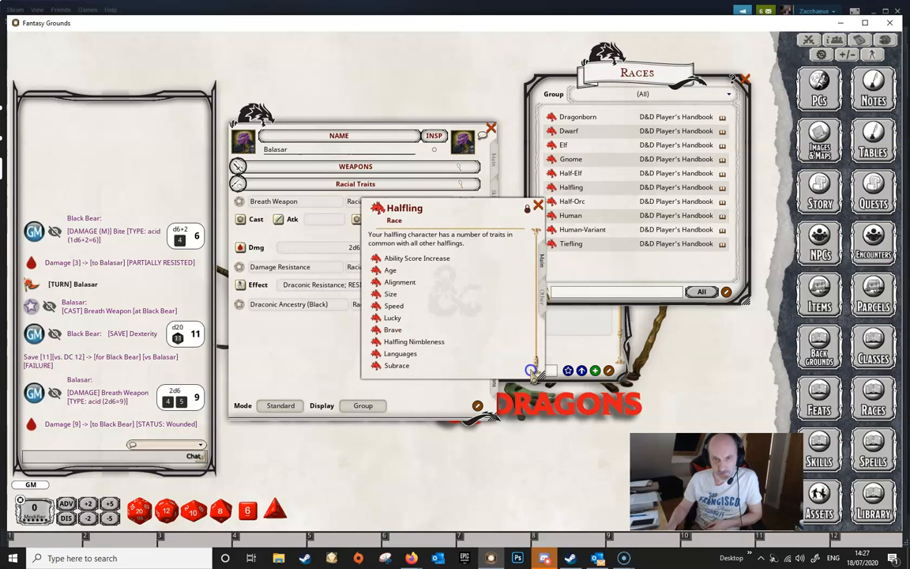
pyautogui.click(378, 321)
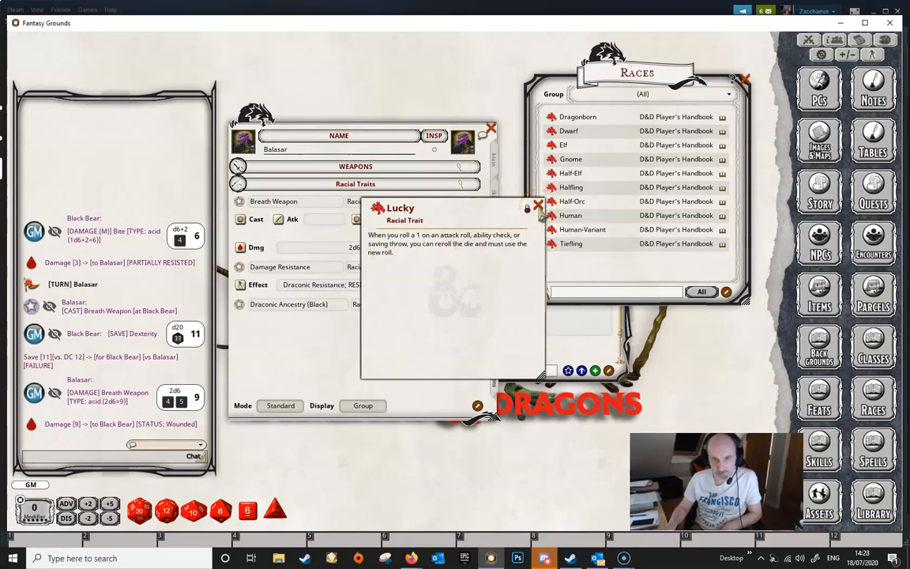
pyautogui.click(538, 205)
pyautogui.click(377, 333)
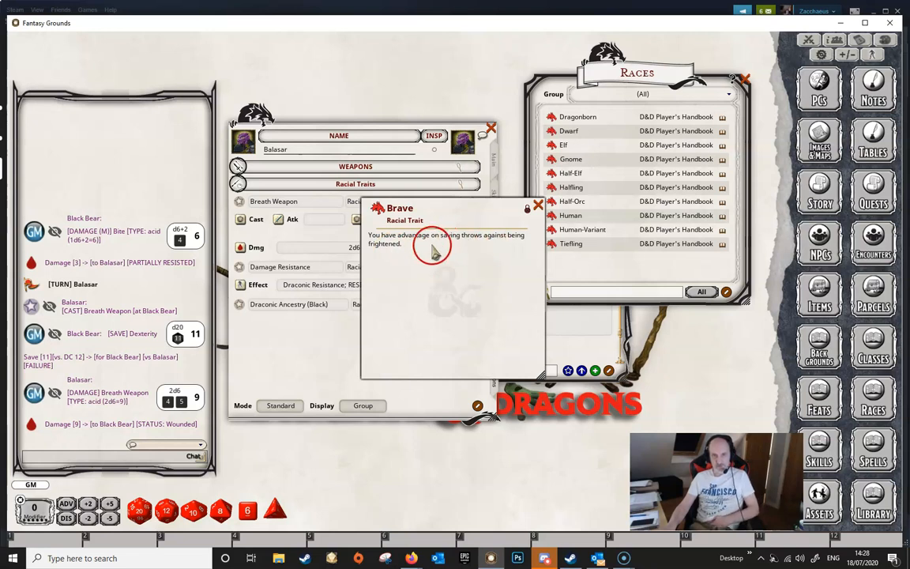
pyautogui.click(537, 206)
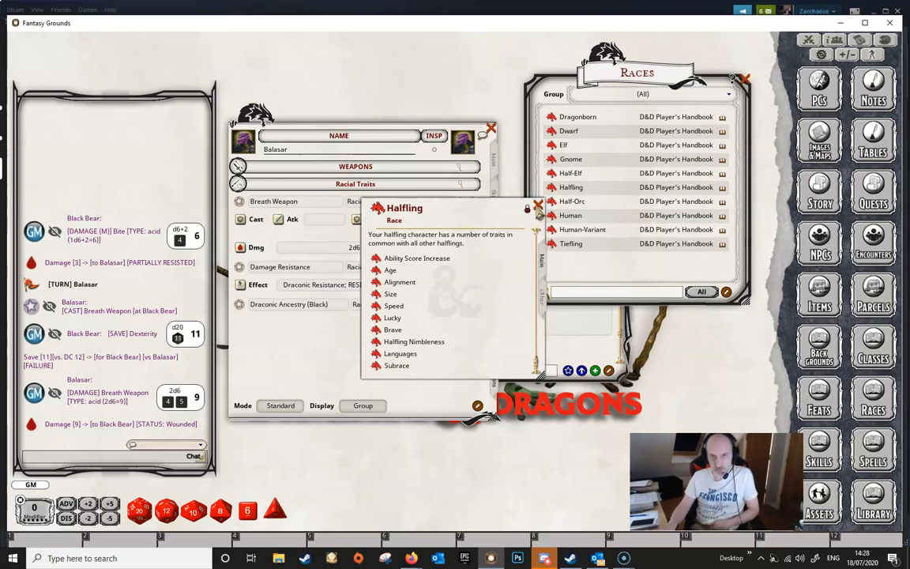
pyautogui.click(537, 206)
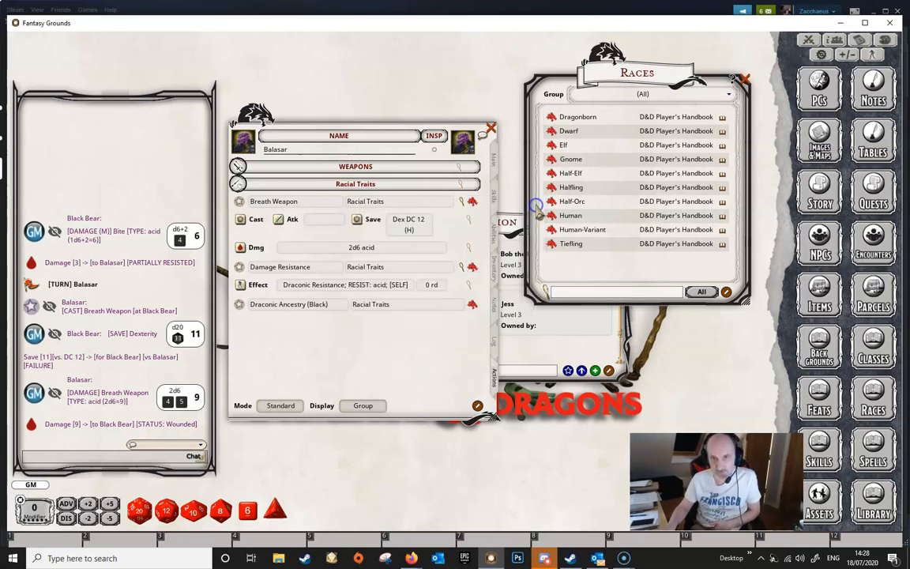
# - Open the Gnome race, read its Gnome Cunning trait, then close both windows
pyautogui.click(550, 159)
pyautogui.moveTo(534, 248); pyautogui.dragTo(472, 339)
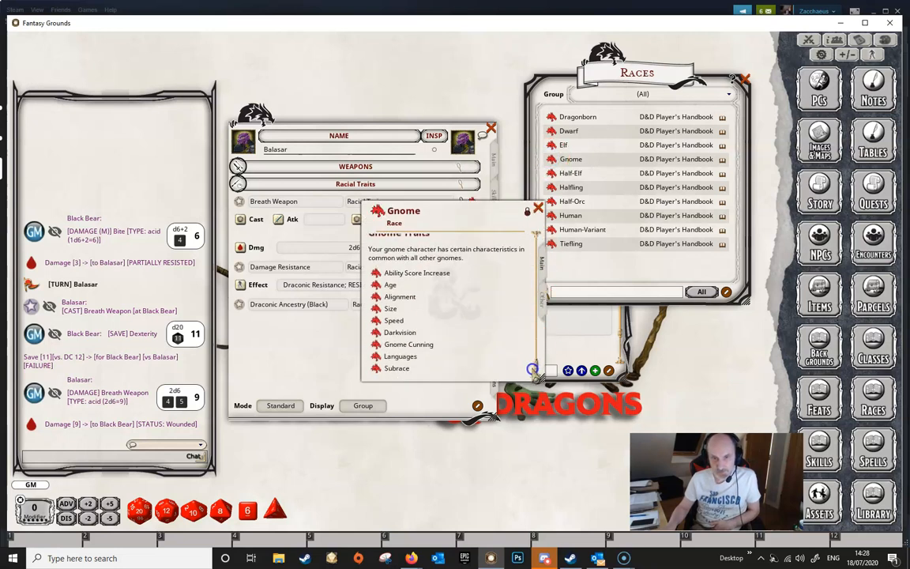
pyautogui.click(376, 344)
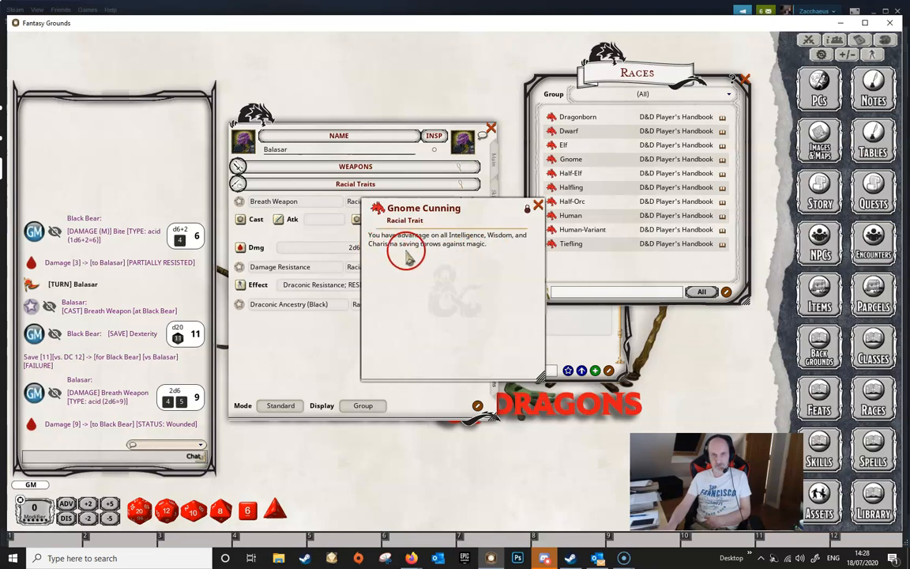
pyautogui.click(538, 207)
pyautogui.click(536, 207)
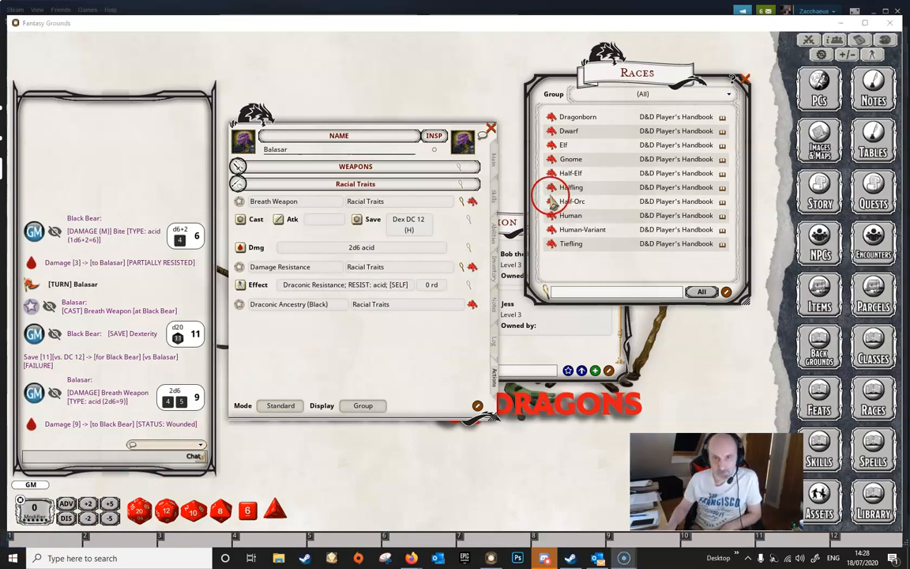
# - Open the Half-Orc race, read its Savage Attacks trait and compare it with Balasar's weapon meta extra crit dice settings
pyautogui.click(556, 202)
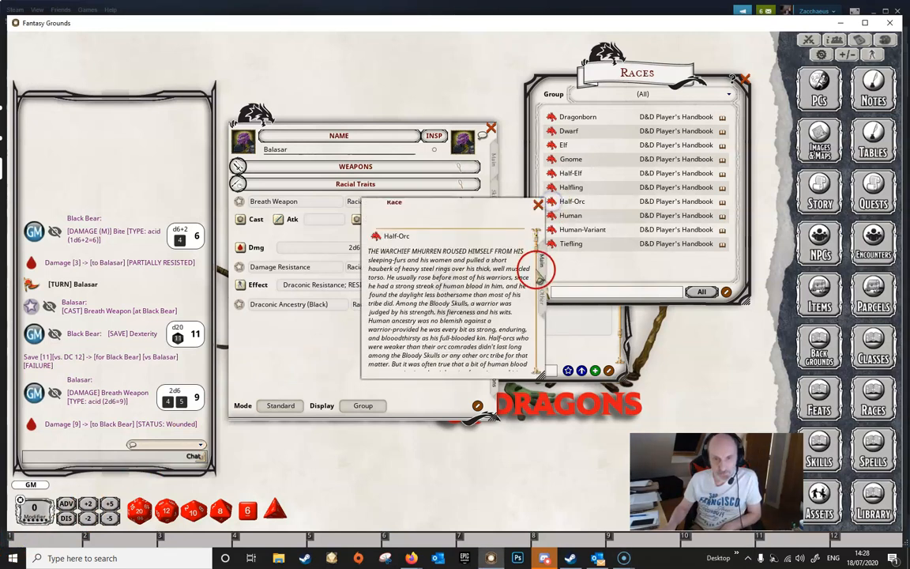
pyautogui.moveTo(534, 237); pyautogui.dragTo(536, 364)
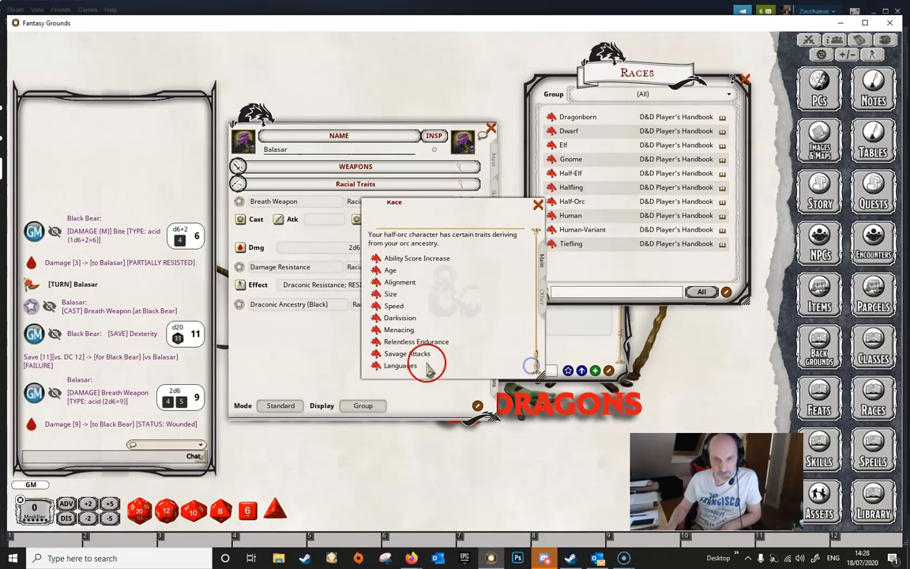
pyautogui.click(376, 354)
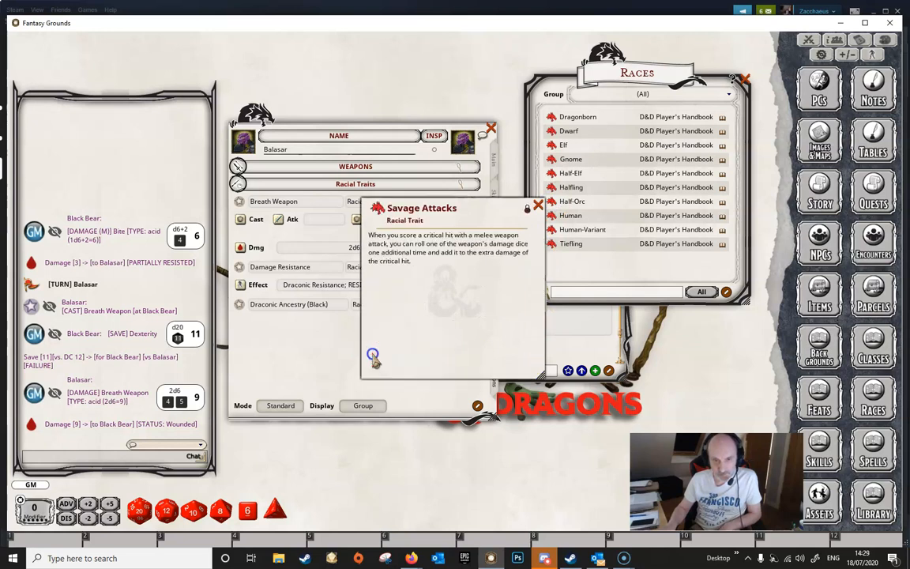
pyautogui.moveTo(450, 205); pyautogui.dragTo(638, 196)
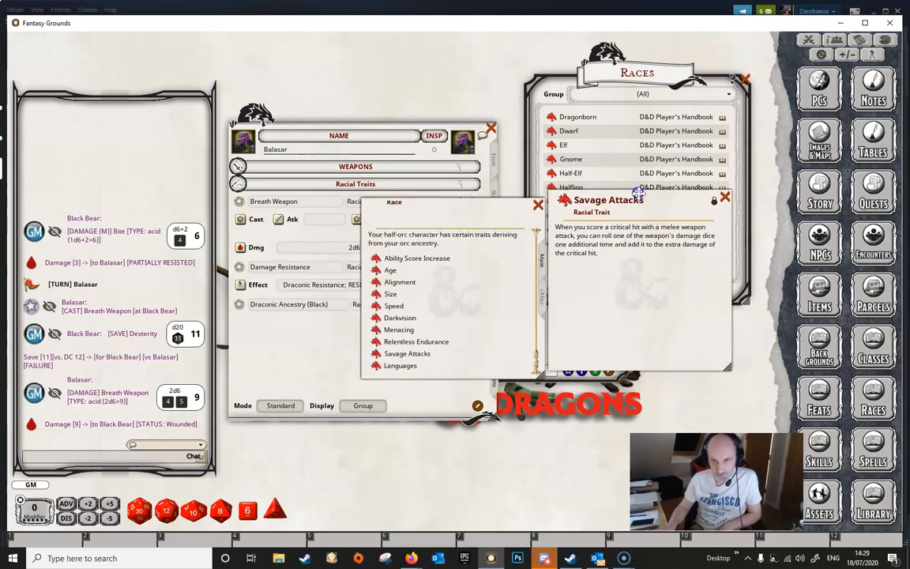
pyautogui.moveTo(489, 205); pyautogui.dragTo(705, 334)
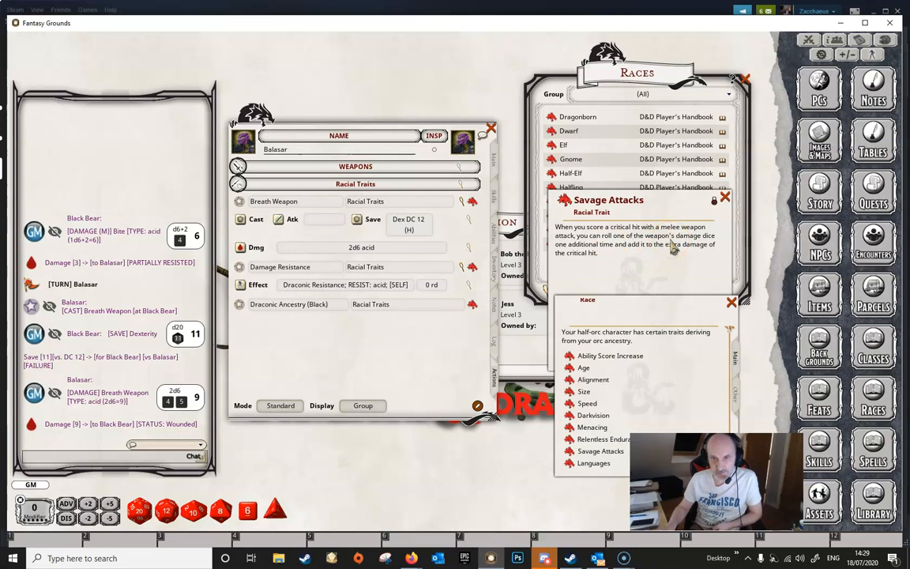
pyautogui.click(458, 169)
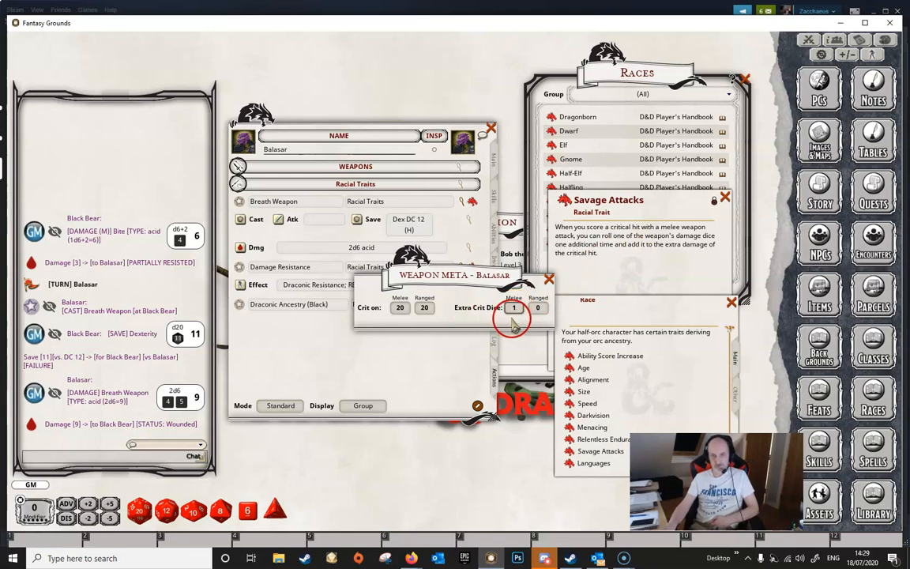
pyautogui.click(548, 279)
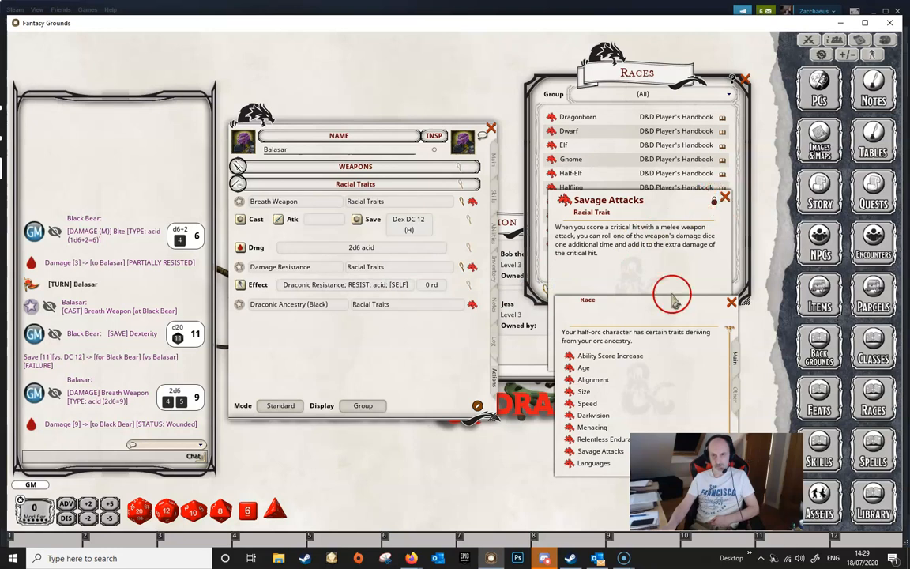
# - Read the Half-Orc's Relentless Endurance trait, then close the trait and race windows
pyautogui.moveTo(642, 300); pyautogui.dragTo(640, 205)
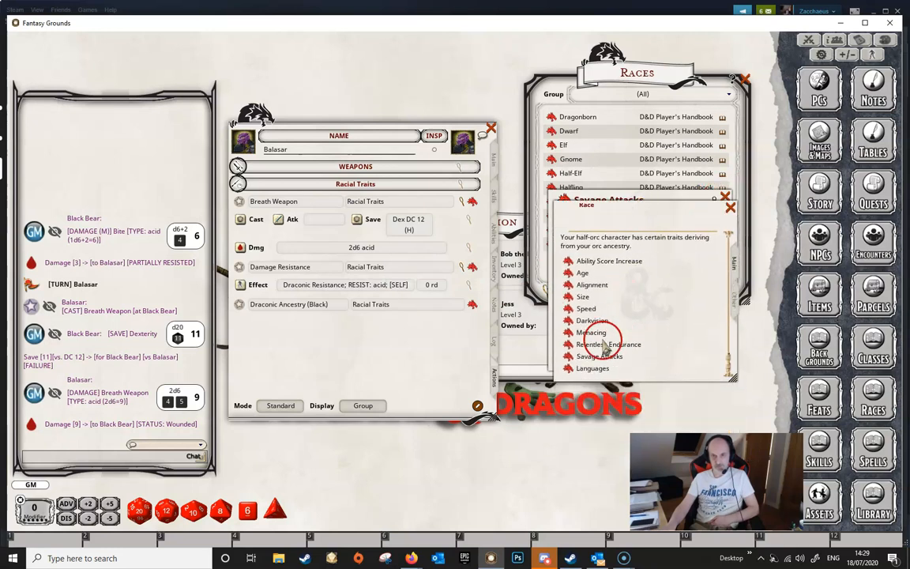
pyautogui.click(568, 345)
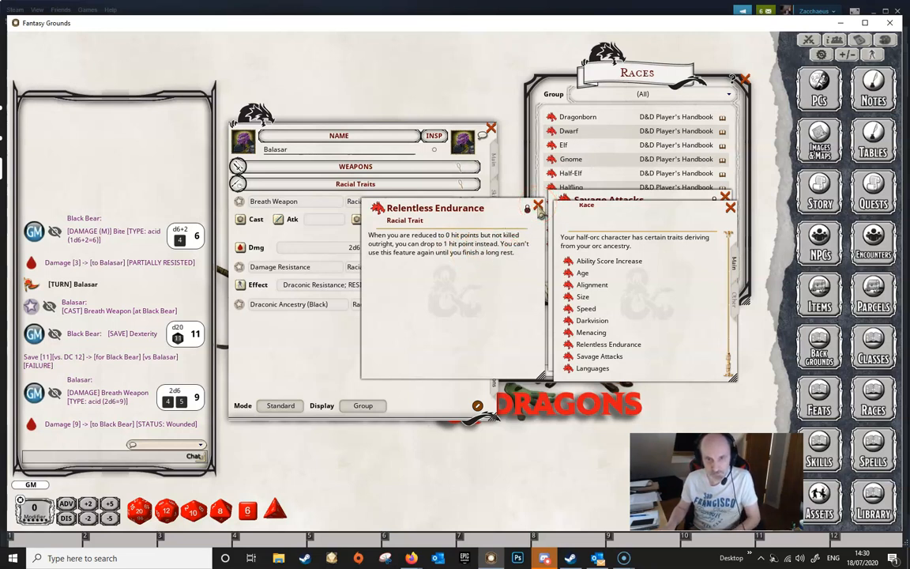
pyautogui.click(538, 206)
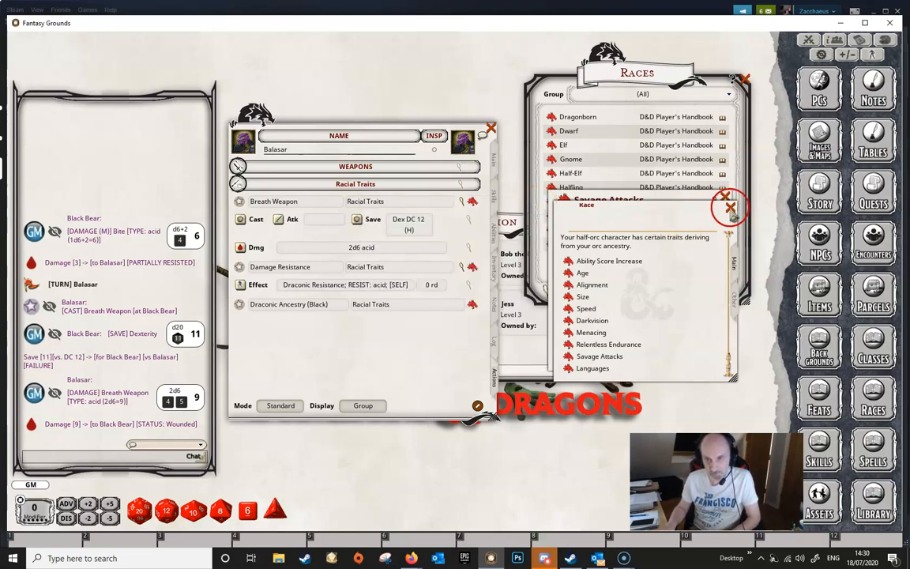
pyautogui.click(729, 208)
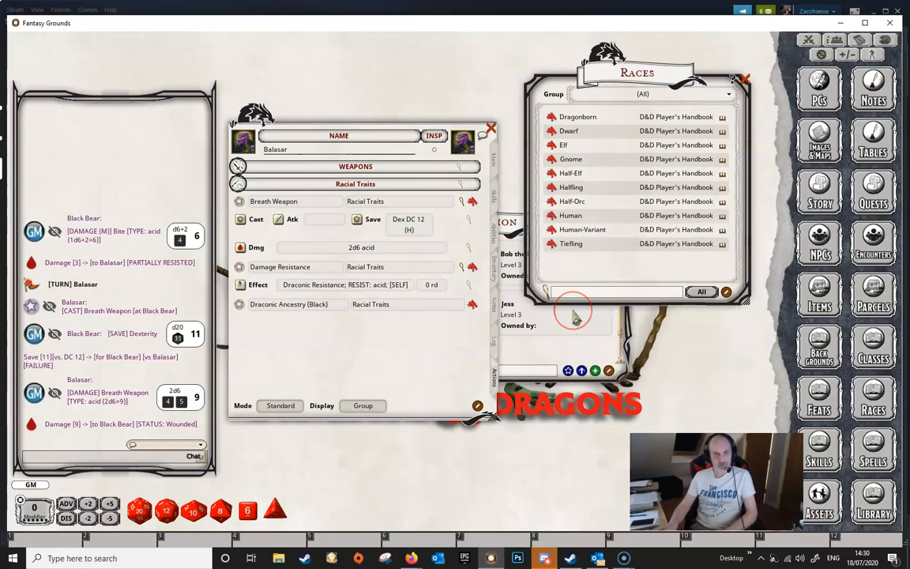